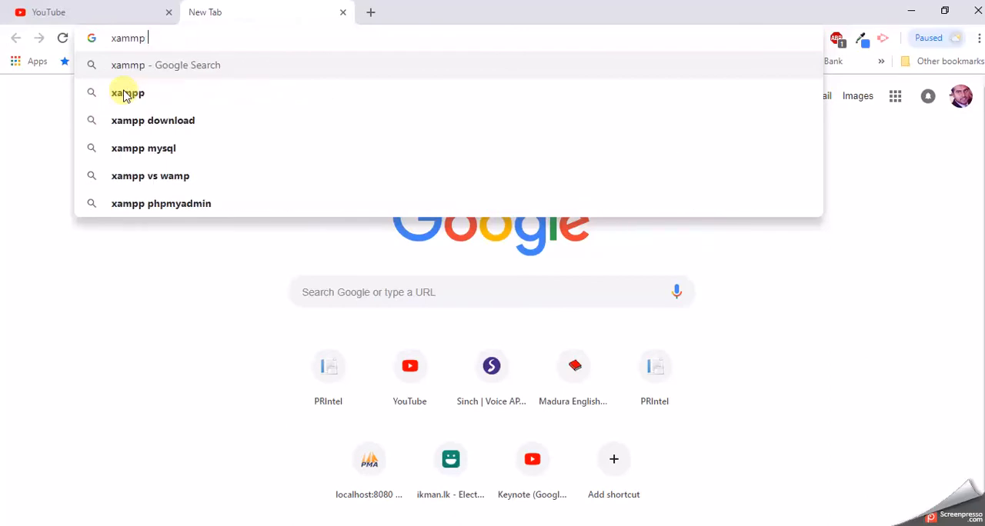
# Step: Search Google for "xampp server download" and open the Apache Friends XAMPP site from the results
pyautogui.write('server do')
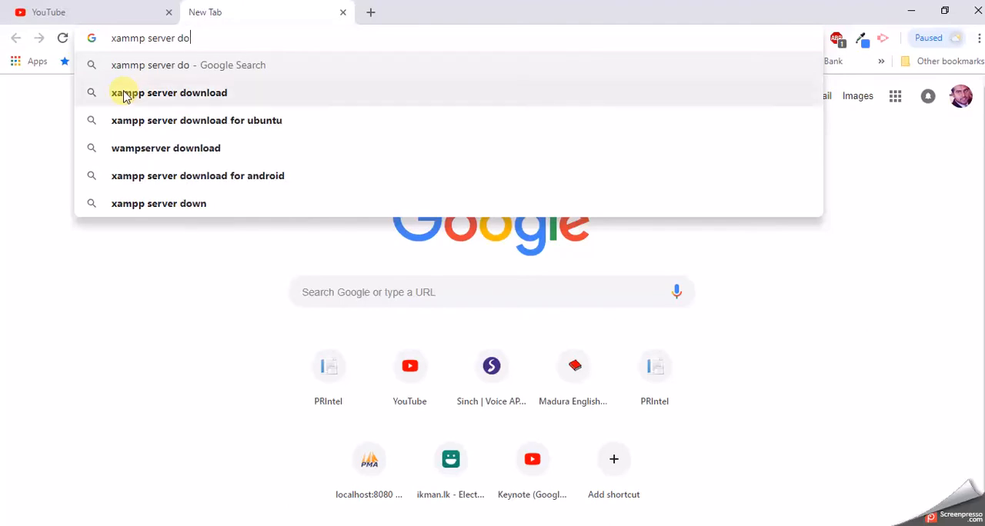
pyautogui.click(123, 95)
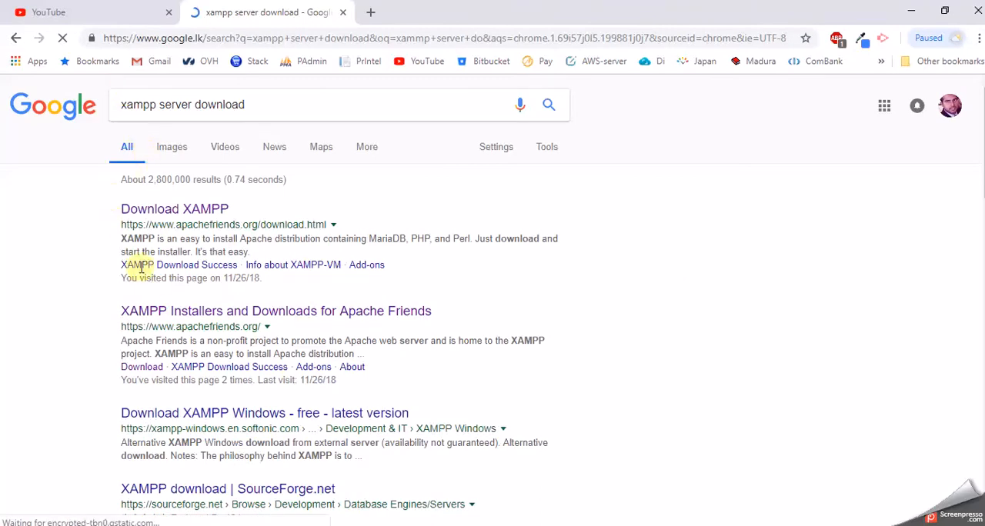
pyautogui.click(158, 316)
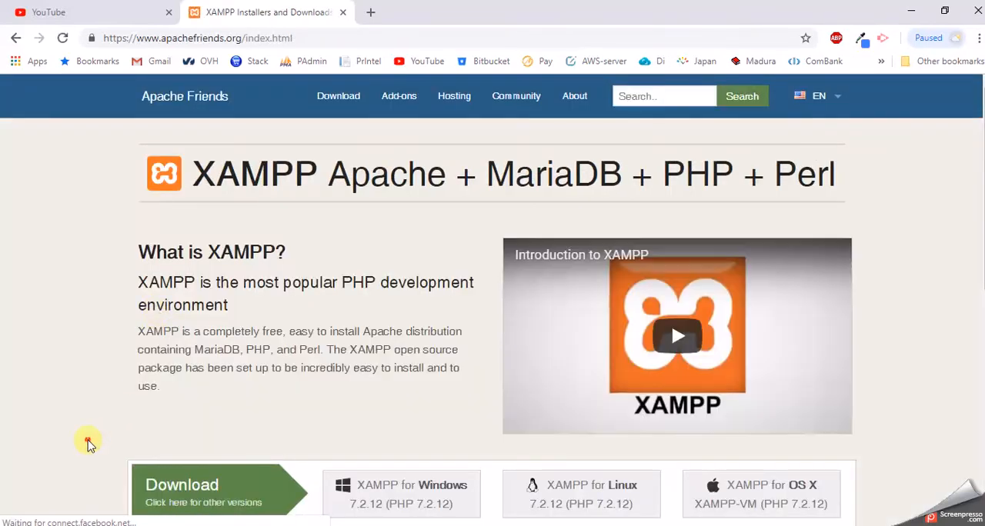
# Step: Download XAMPP for Windows 7.2.12 (PHP 7.2.12) and look through the browser's download history
pyautogui.scroll(-2, 87, 444)
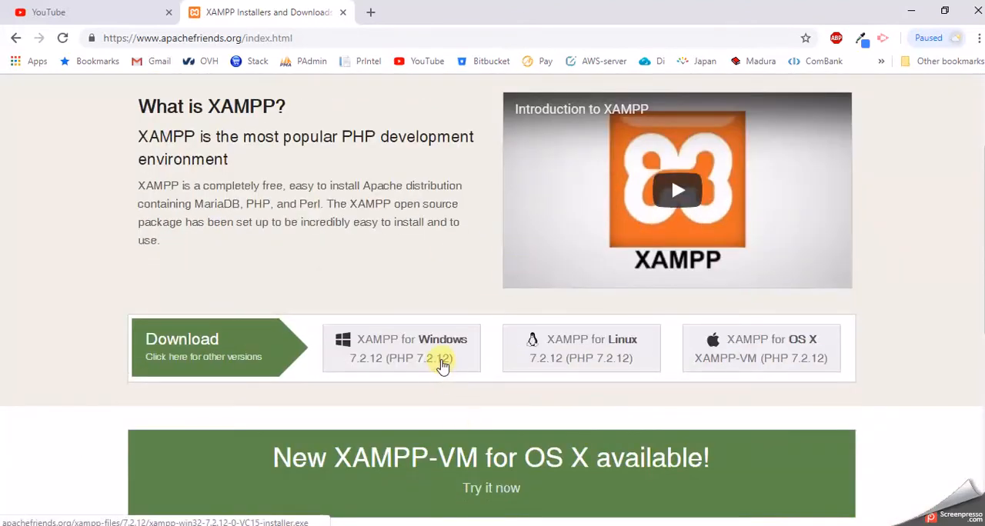
pyautogui.click(387, 350)
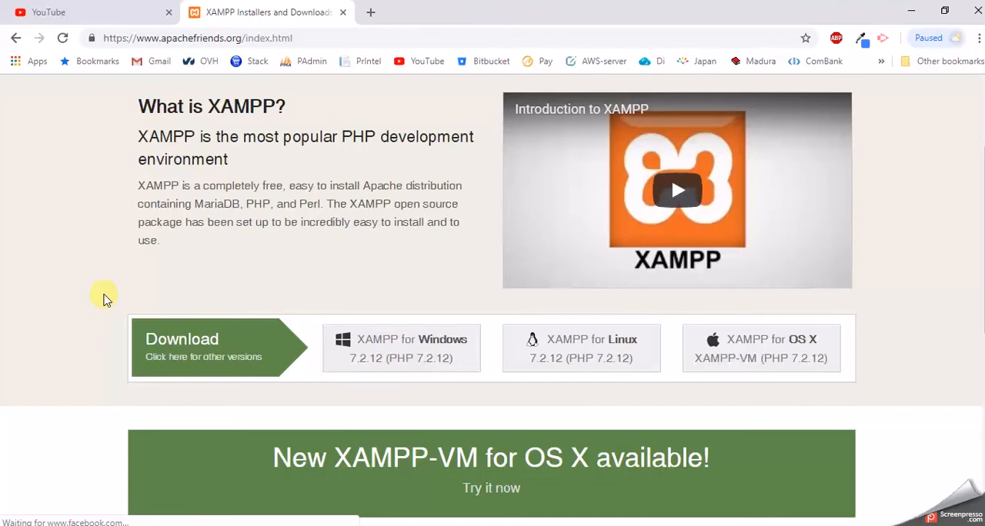
pyautogui.hotkey('ctrl', 'j')
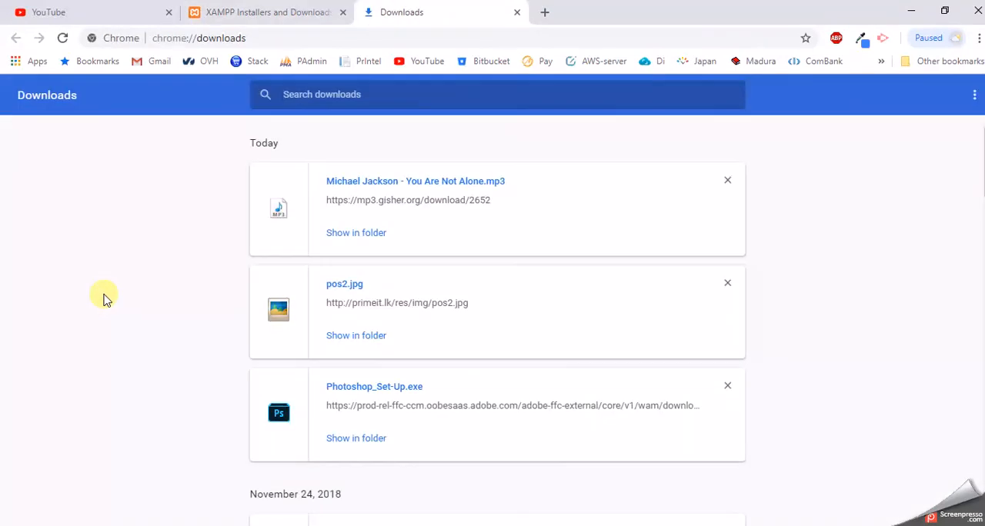
pyautogui.scroll(-8, 106, 298)
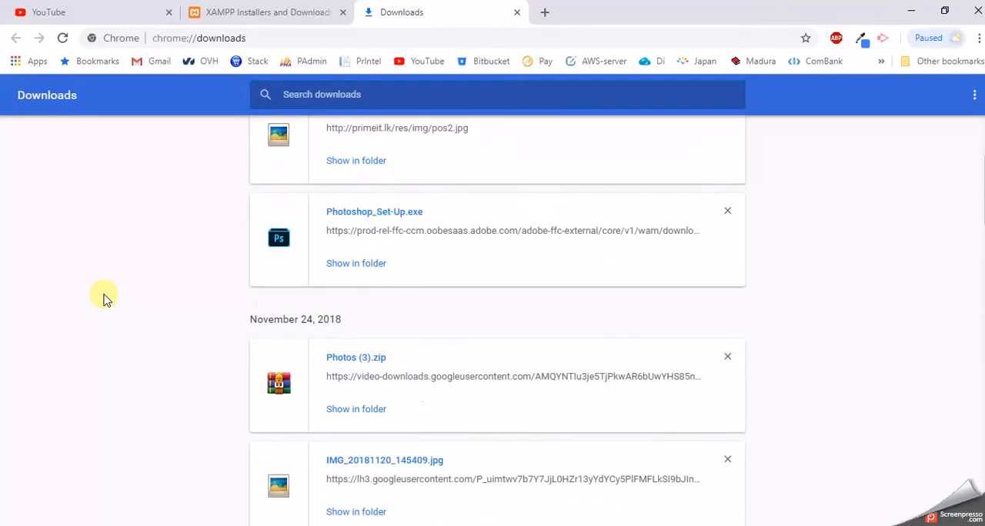
pyautogui.scroll(-5, 105, 298)
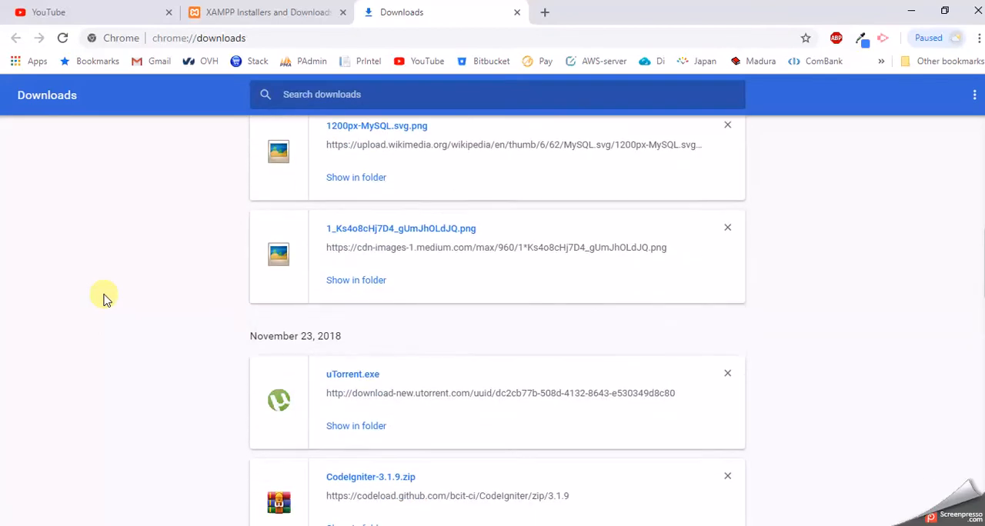
# Step: Switch to File Explorer and run xampp-win32-5.6.24-0-VC11-installer.exe from the "software copy" folder on drive F:
pyautogui.click(17, 414)
pyautogui.click(331, 525)
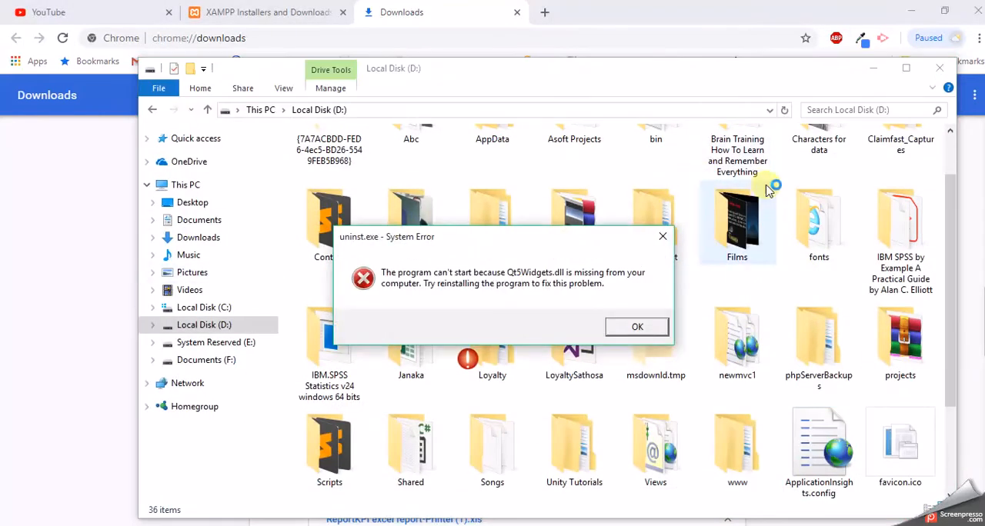
pyautogui.click(663, 237)
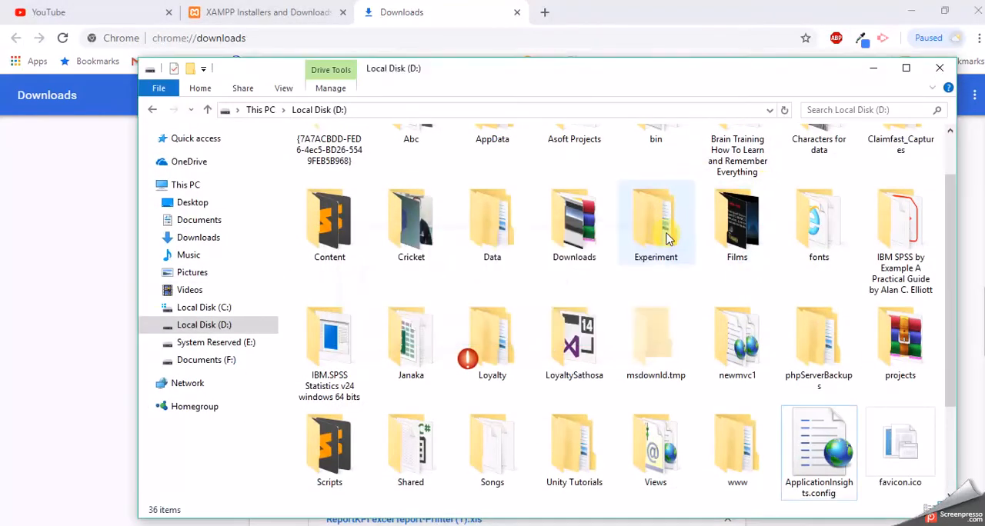
pyautogui.click(213, 361)
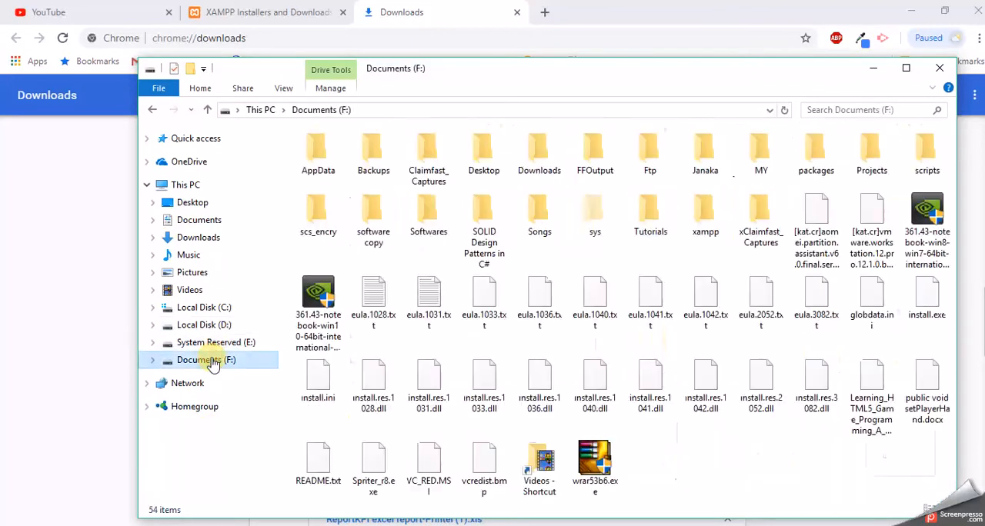
pyautogui.doubleClick(364, 240)
pyautogui.click(348, 353)
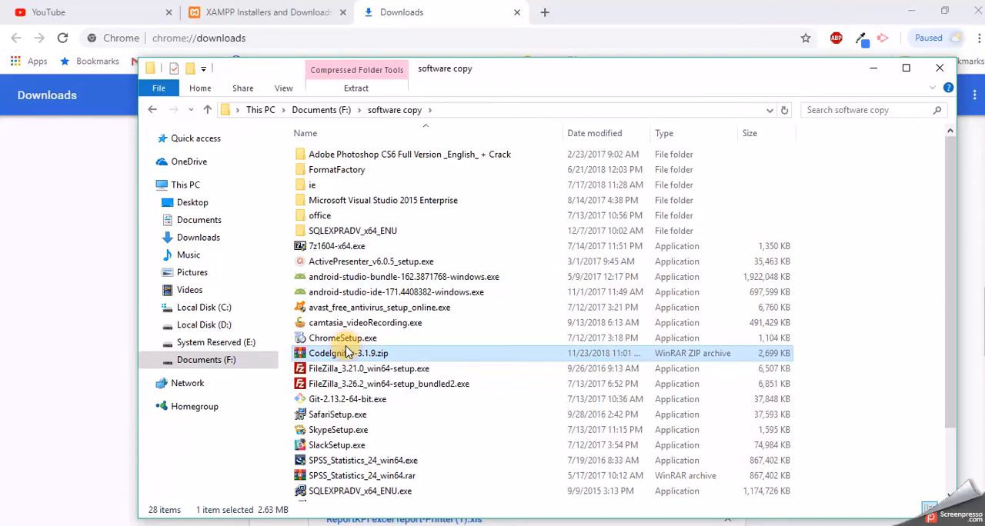
pyautogui.press('x')
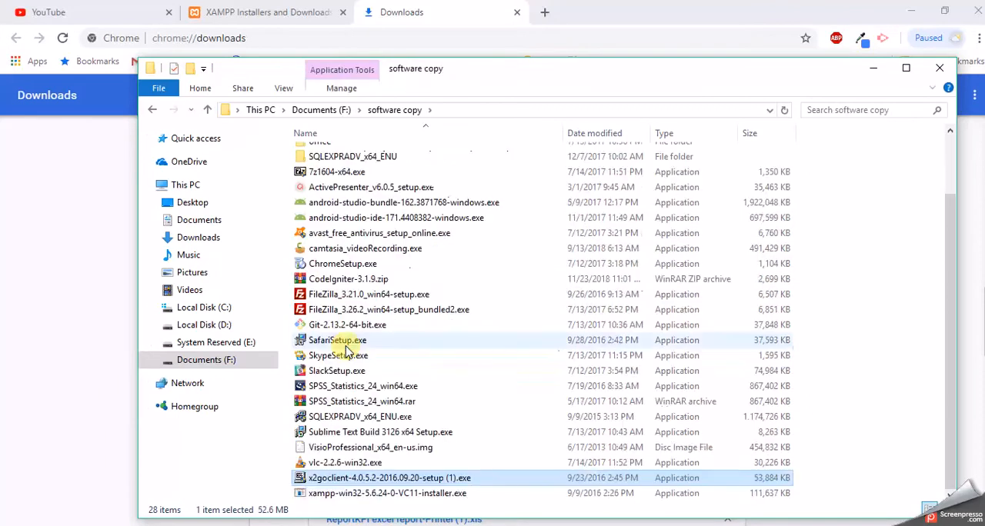
pyautogui.doubleClick(336, 495)
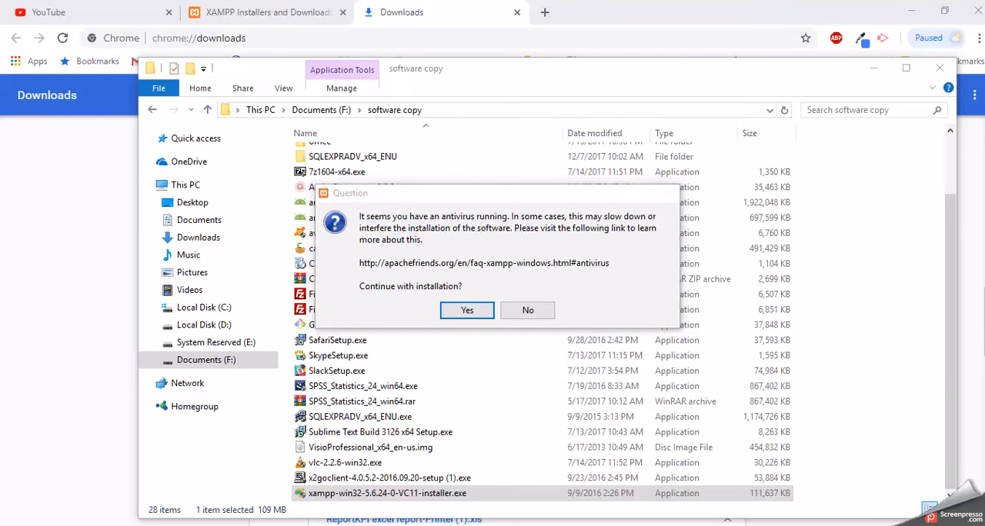
pyautogui.click(929, 510)
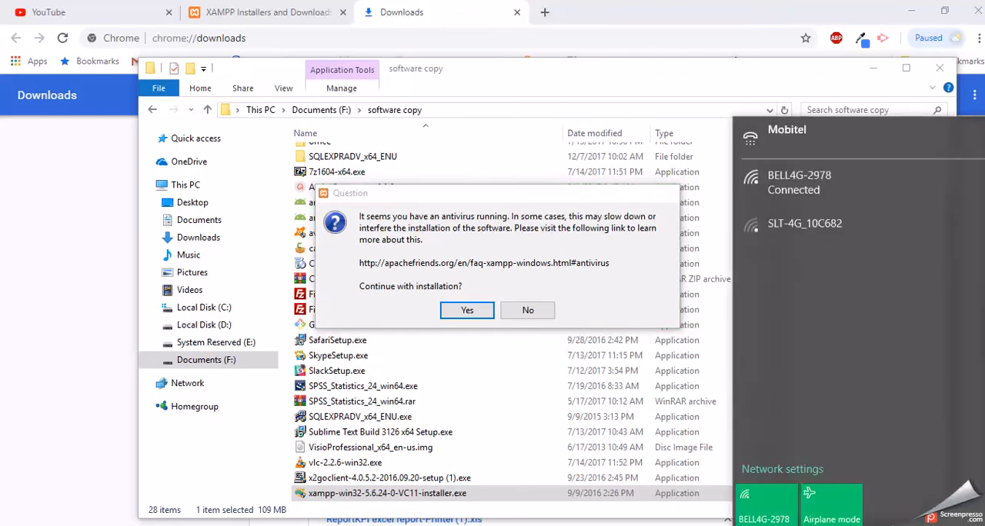
pyautogui.click(835, 525)
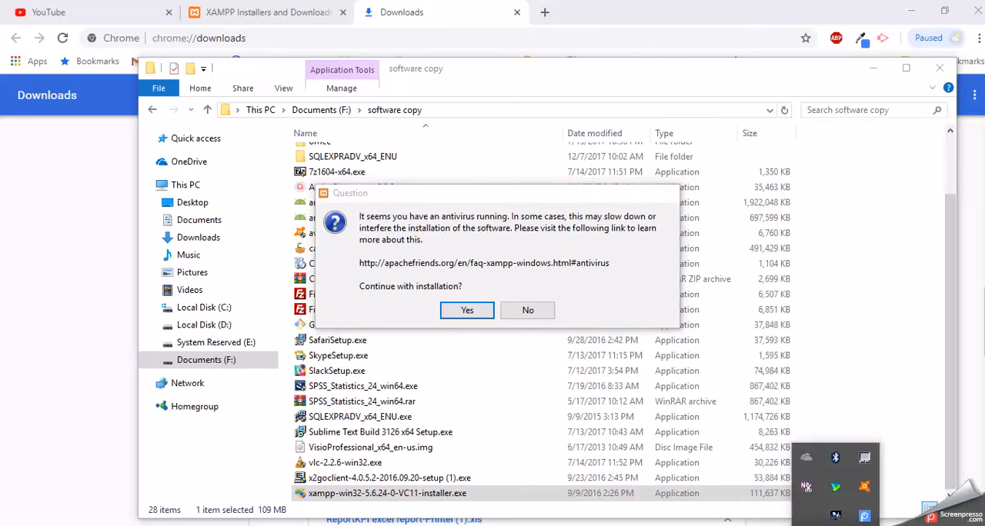
pyautogui.rightClick(864, 491)
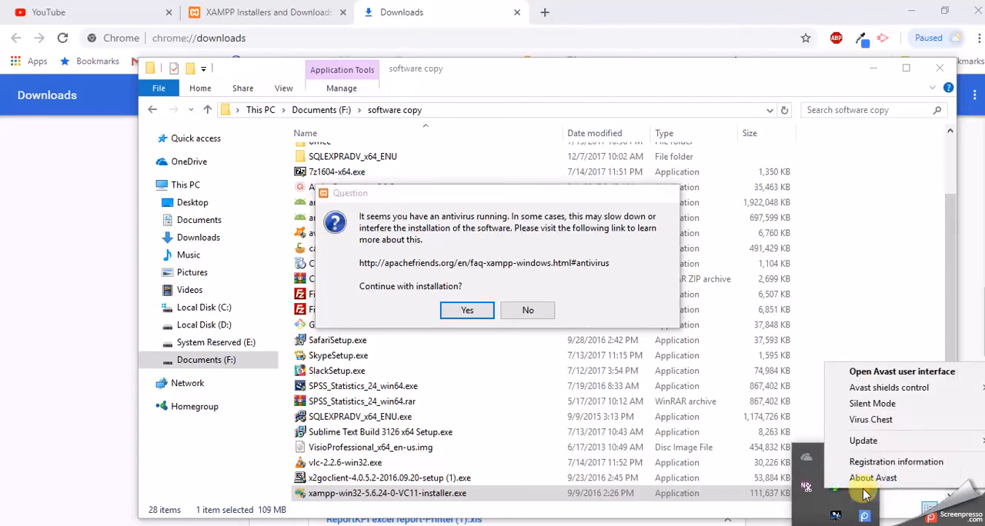
pyautogui.moveTo(912, 389)
pyautogui.click(906, 372)
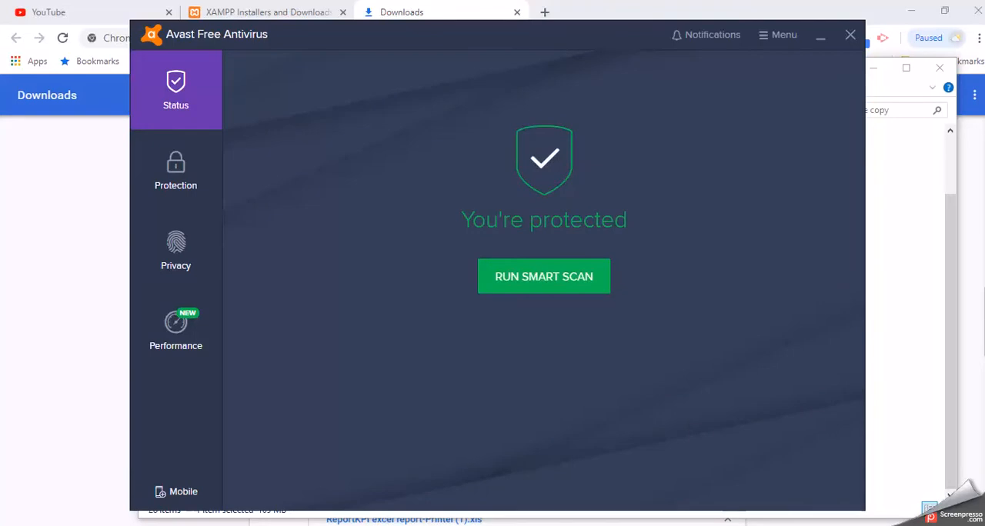
# Step: Disable the Avast shields for 10 minutes and close the Avast window
pyautogui.click(834, 525)
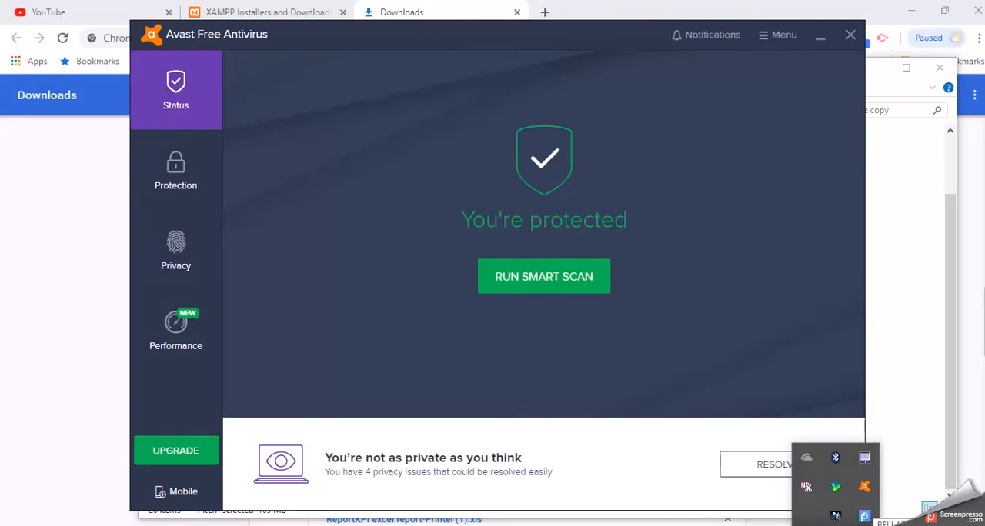
pyautogui.click(835, 525)
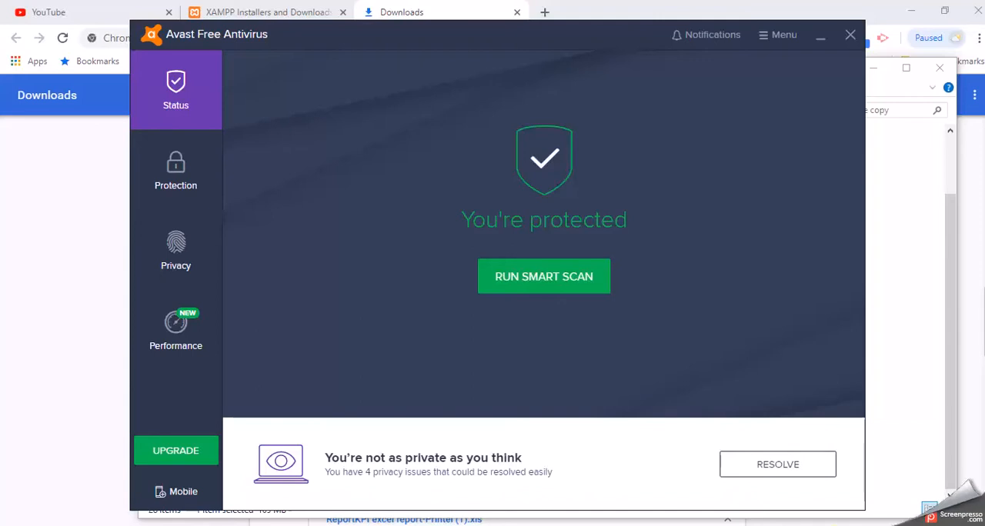
pyautogui.click(834, 525)
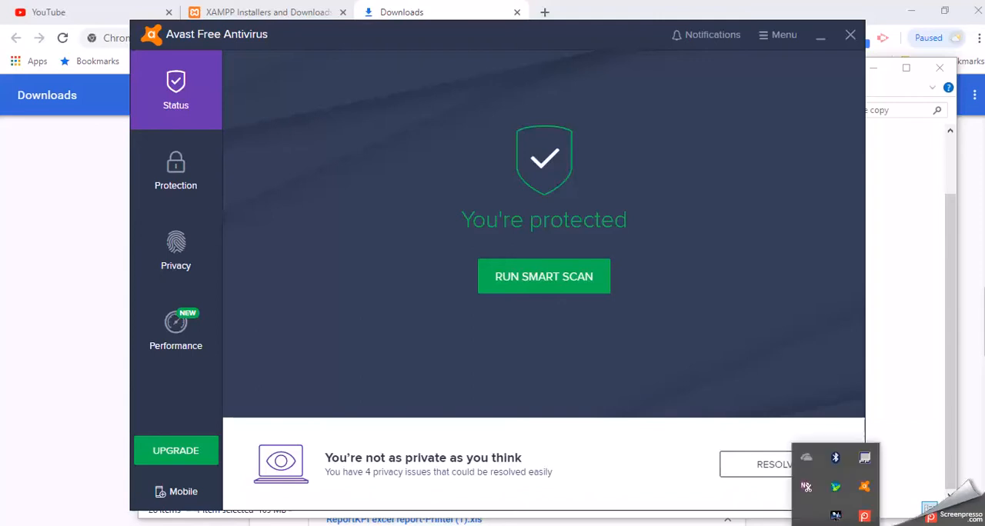
pyautogui.rightClick(865, 488)
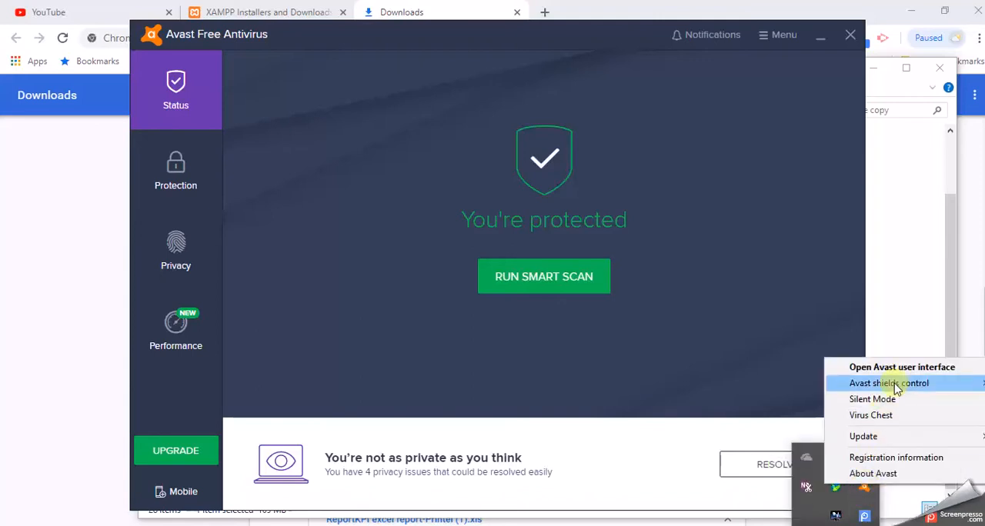
pyautogui.moveTo(897, 388)
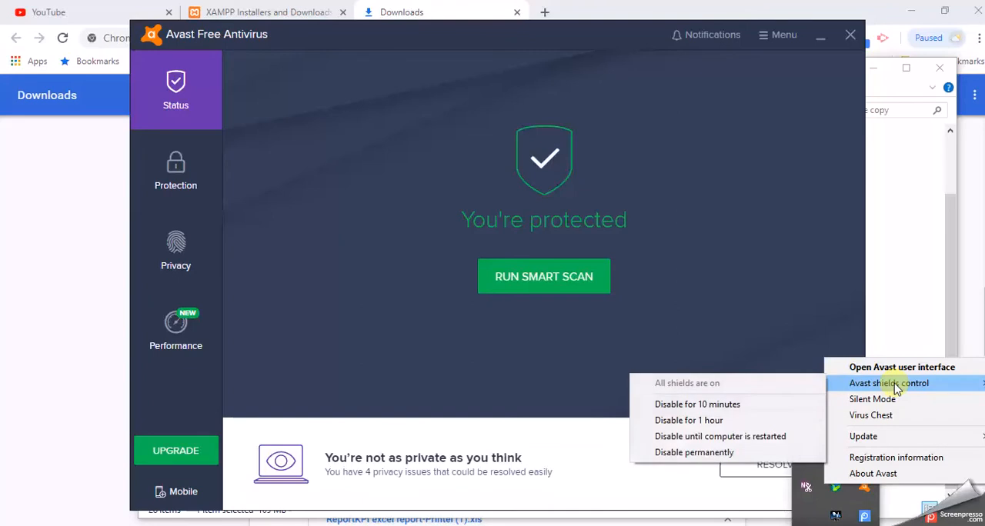
pyautogui.click(759, 411)
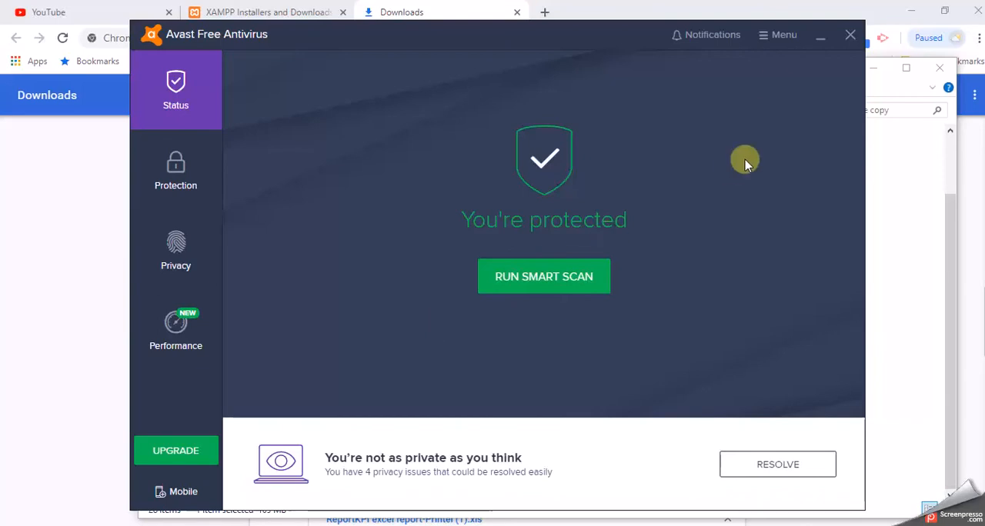
pyautogui.click(849, 34)
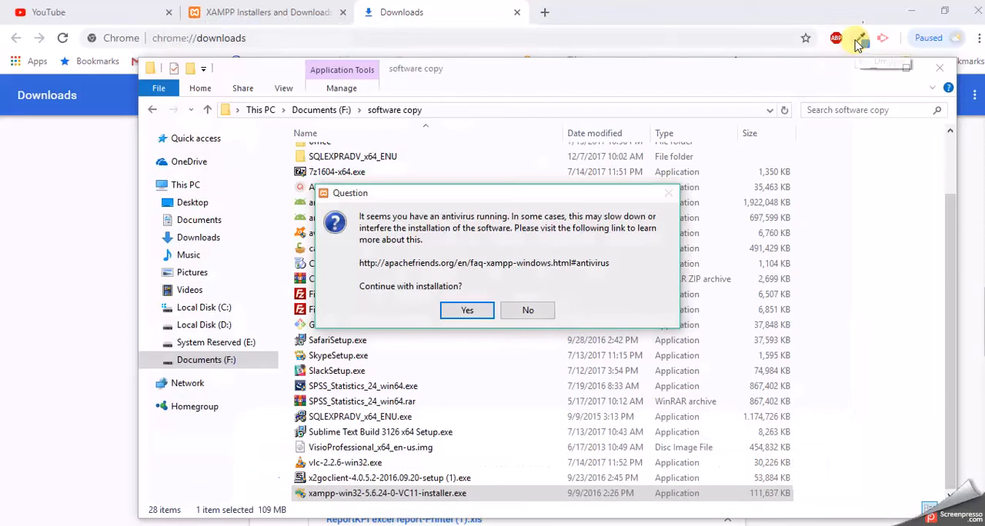
# Step: Continue the installation past the antivirus question and UAC warning, and advance the setup wizard to component selection
pyautogui.click(472, 311)
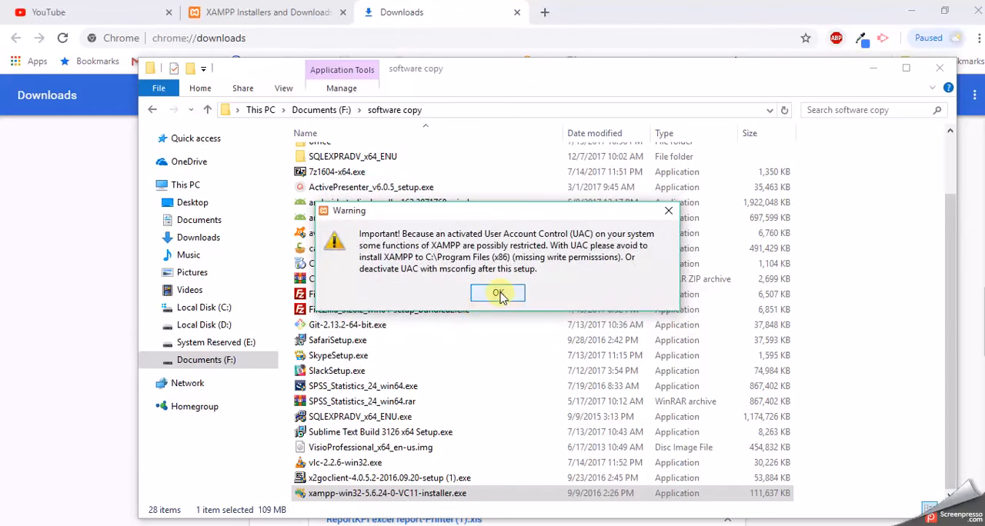
pyautogui.click(500, 295)
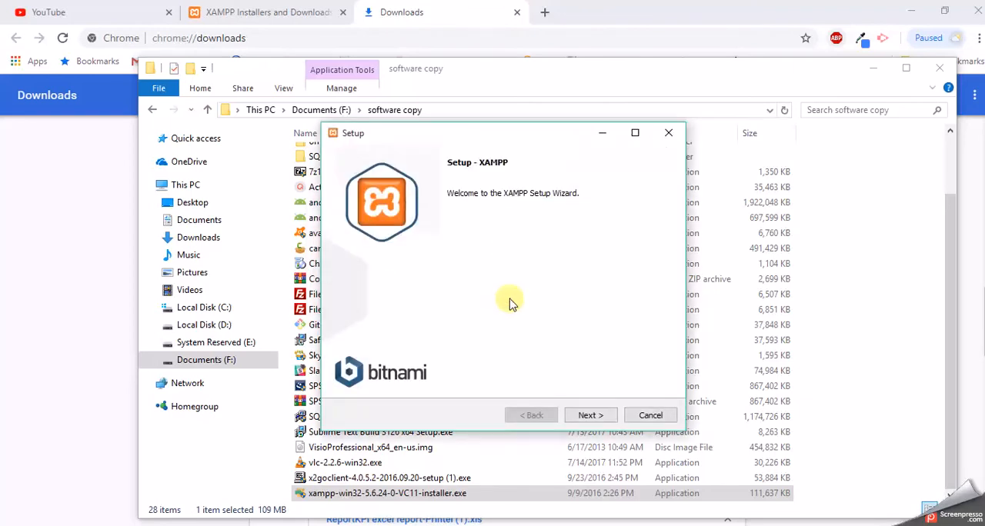
pyautogui.click(589, 416)
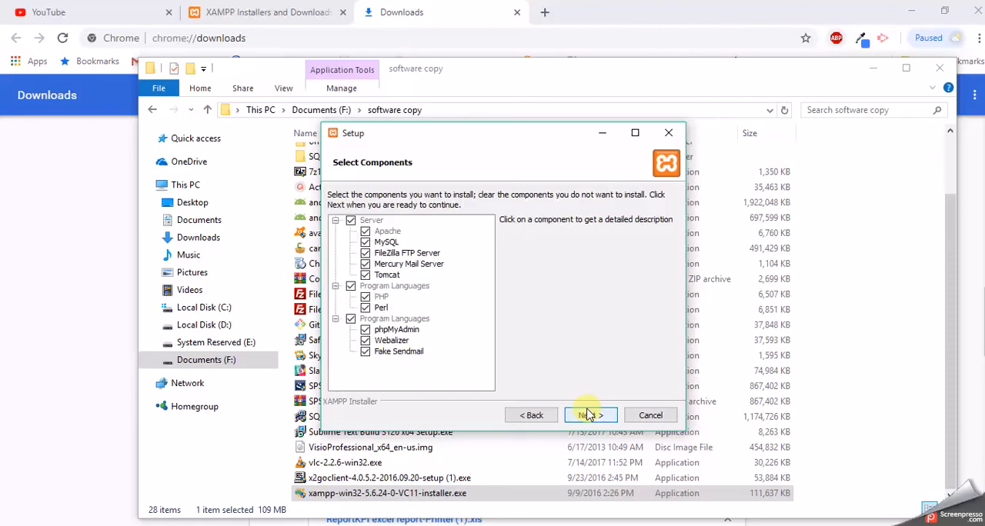
# Step: Exclude Tomcat, Mercury Mail Server, Perl and Webalizer from the XAMPP components and proceed to the installation folder
pyautogui.click(367, 279)
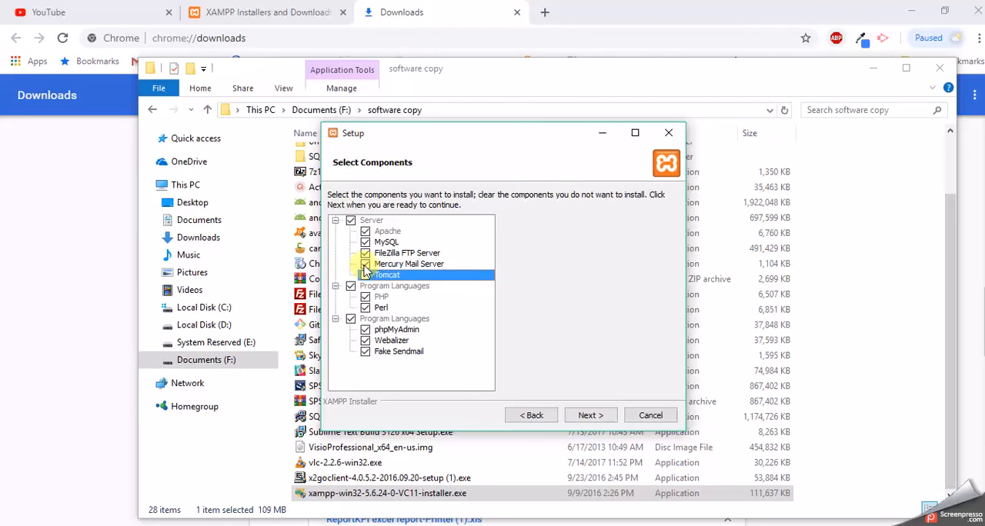
pyautogui.click(365, 268)
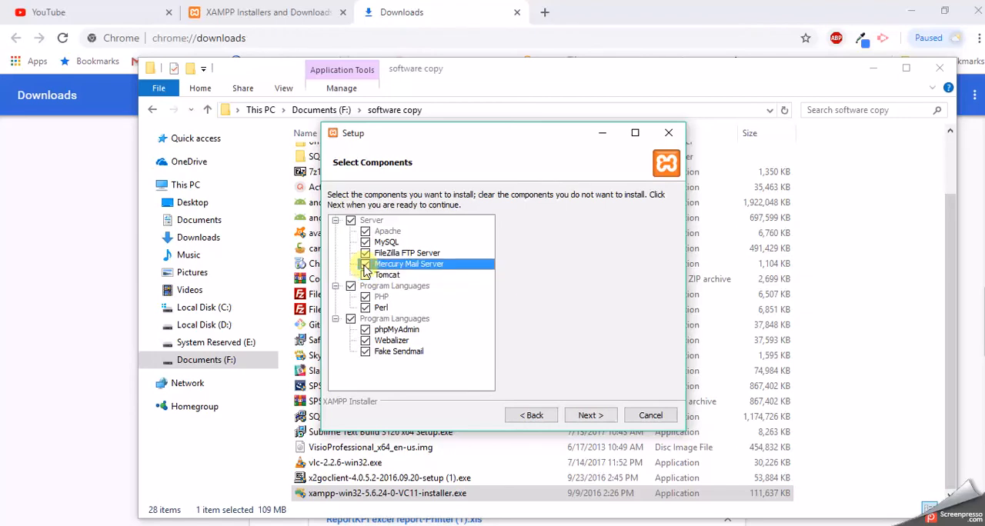
pyautogui.click(366, 308)
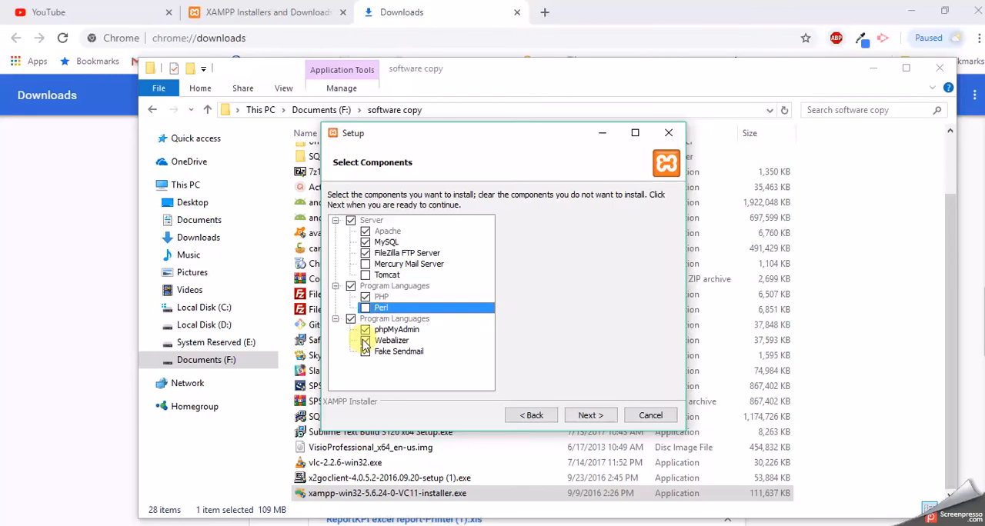
pyautogui.click(364, 341)
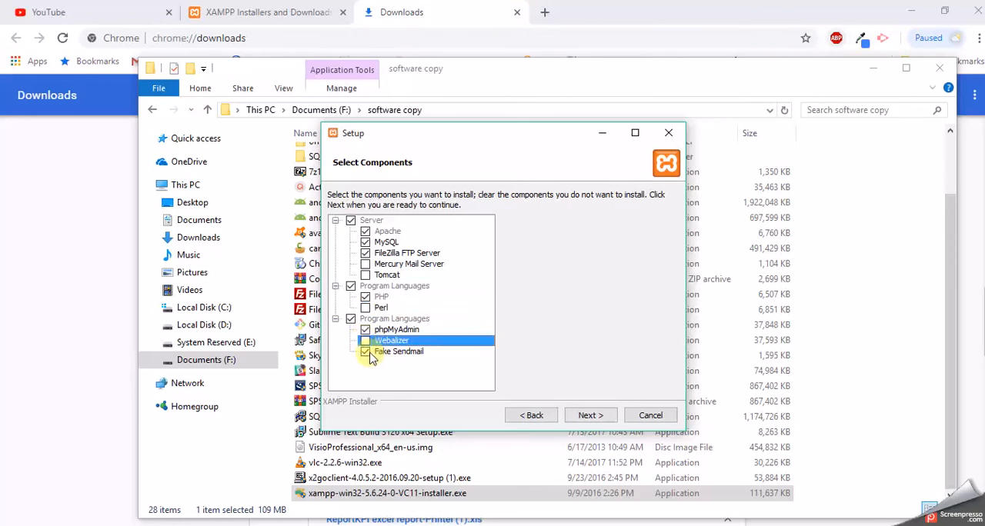
pyautogui.click(582, 420)
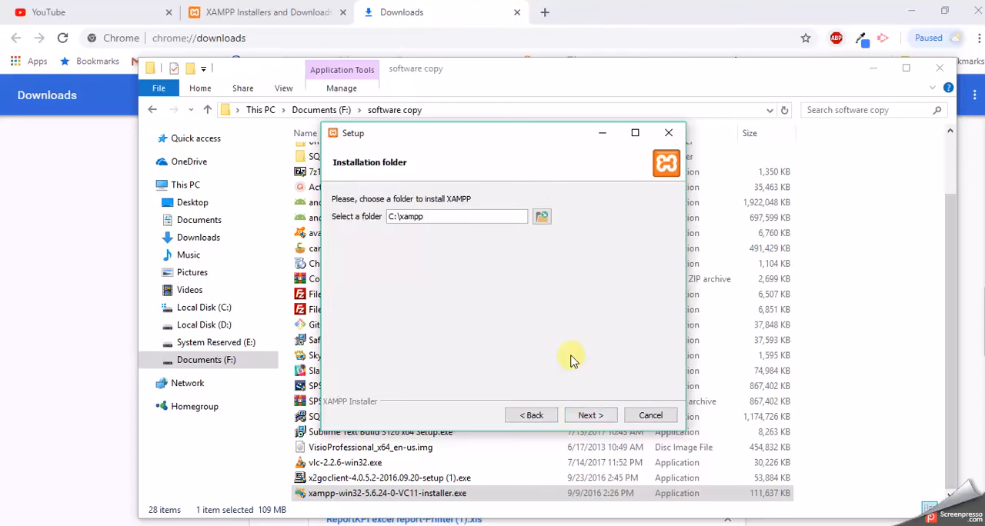
# Step: Set the installation folder to D:\xampp, decline "Learn more about Bitnami for XAMPP" and proceed to the ready-to-install page
pyautogui.click(393, 216)
pyautogui.press('BackSpace')
pyautogui.write('D')
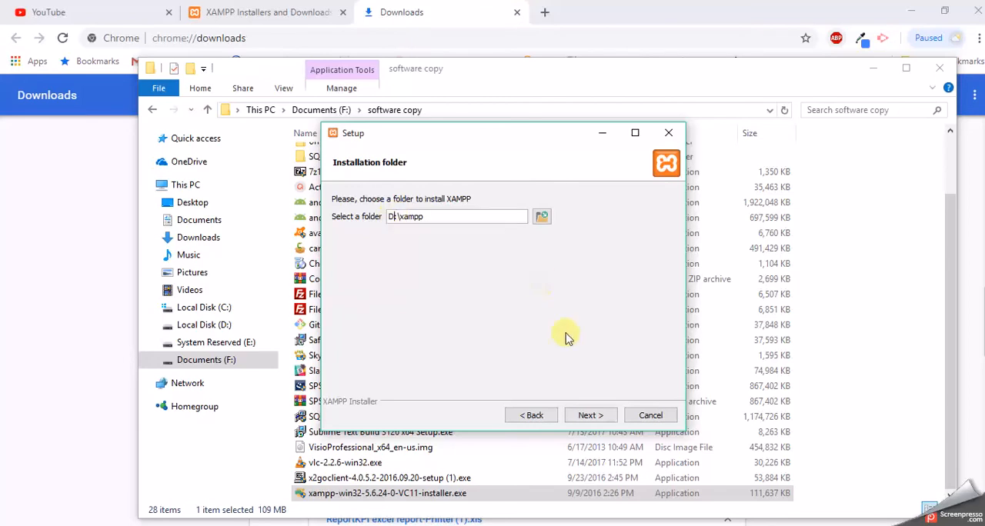
pyautogui.click(590, 416)
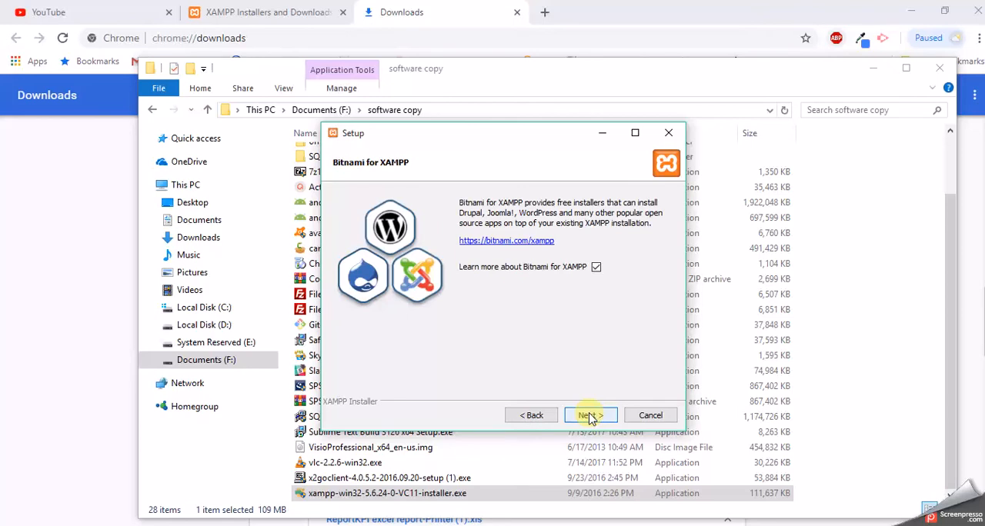
pyautogui.click(596, 268)
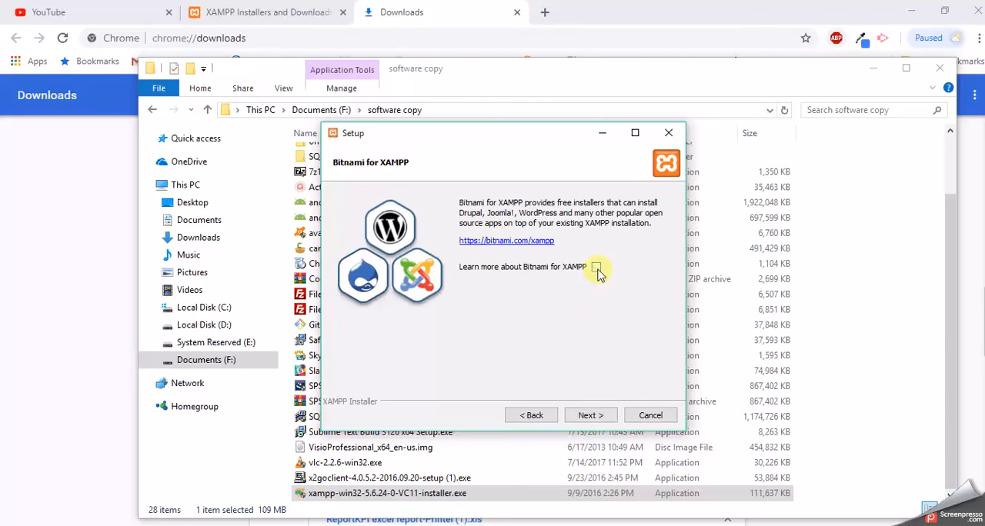
pyautogui.click(593, 415)
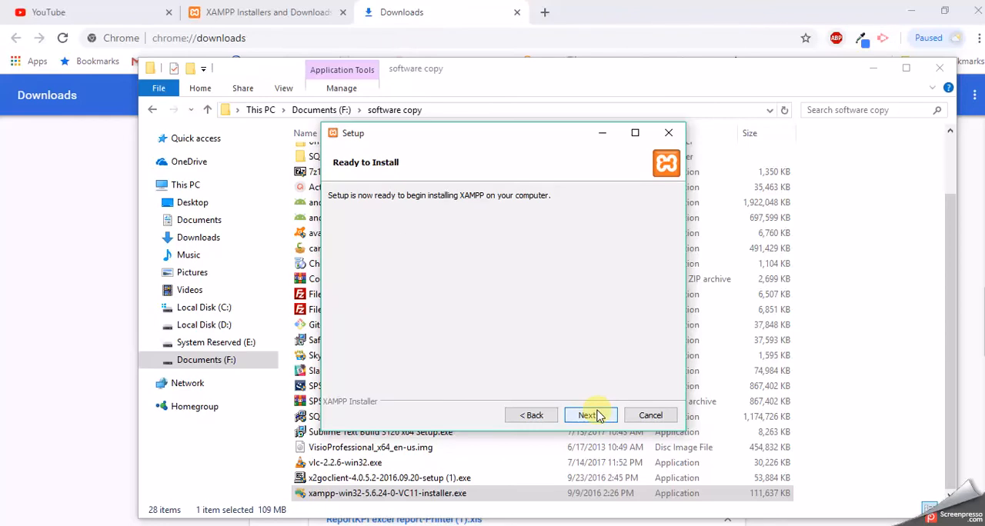
# Step: Complete the XAMPP installation with the Control Panel launched in English, and try to start Apache
pyautogui.click(599, 418)
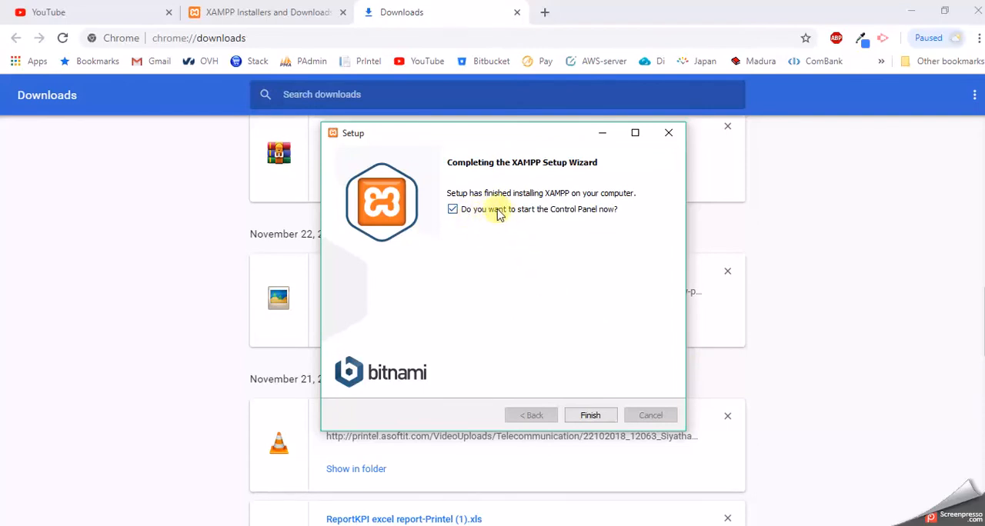
pyautogui.click(600, 422)
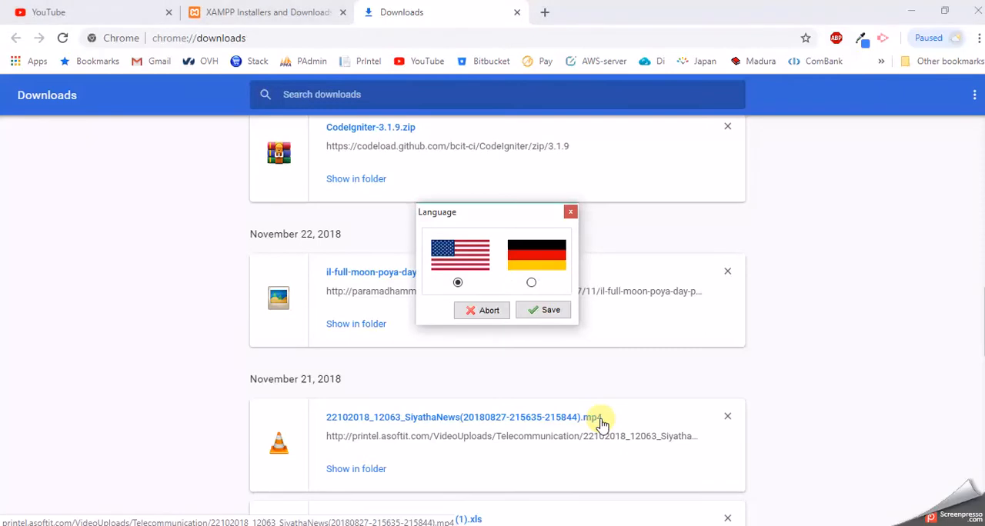
pyautogui.click(547, 310)
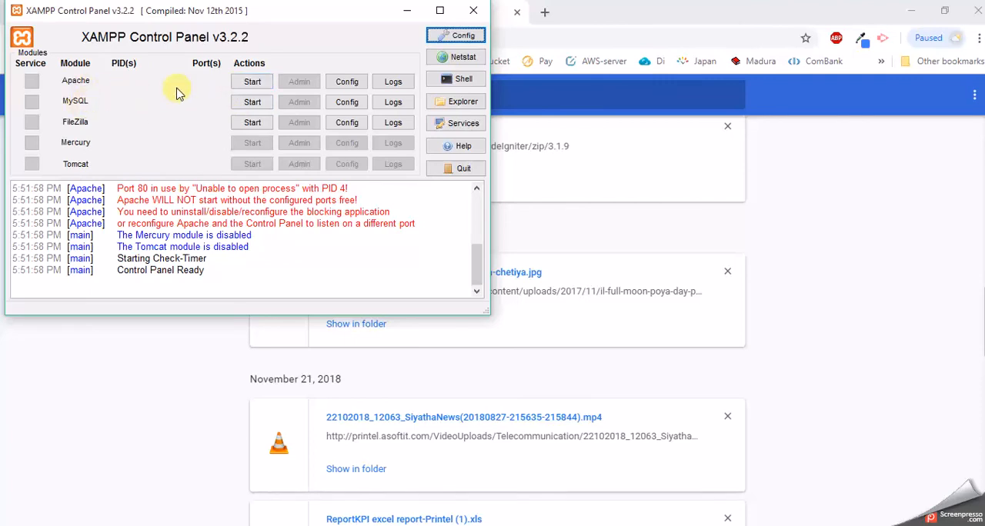
pyautogui.click(250, 85)
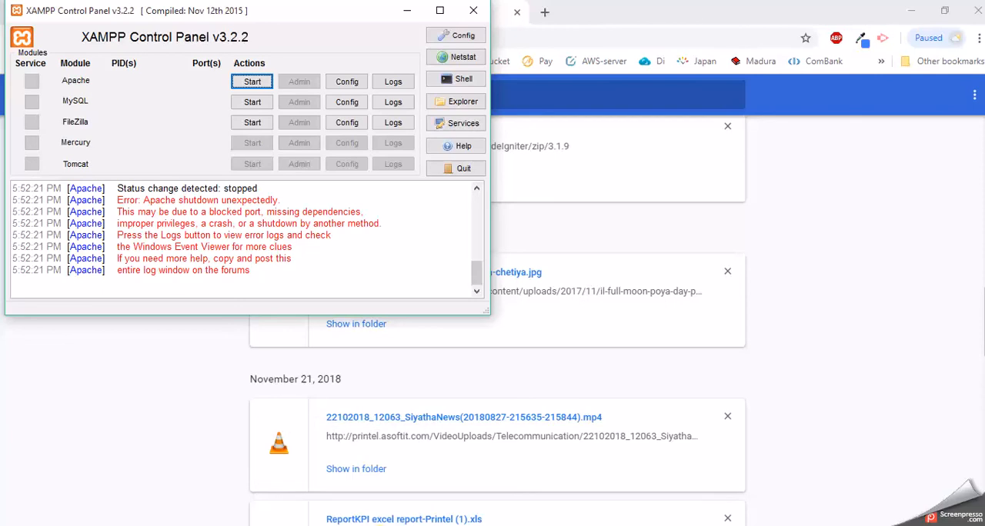
# Step: Open httpd.conf from the D:\xampp\apache\conf folder in File Explorer
pyautogui.press('super+e')
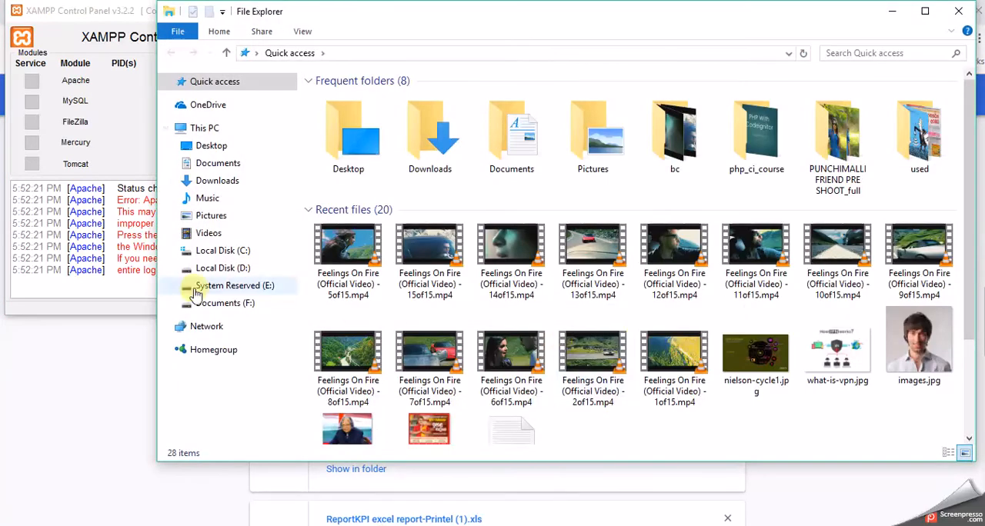
pyautogui.click(230, 267)
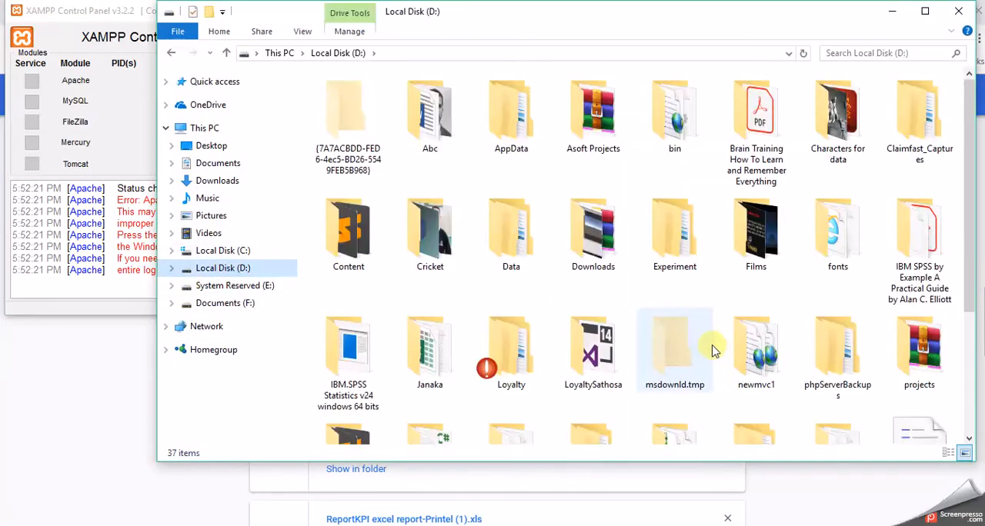
pyautogui.click(793, 387)
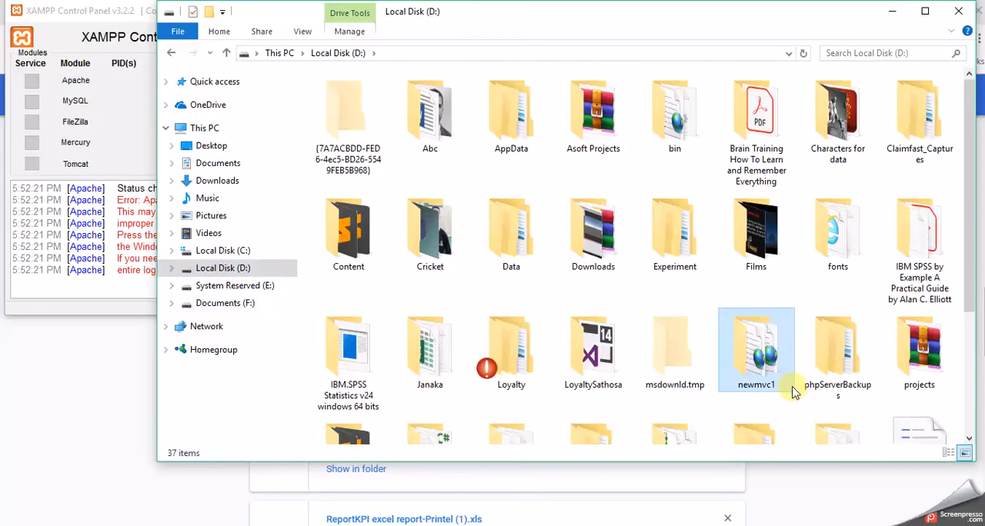
pyautogui.press('x')
pyautogui.doubleClick(851, 276)
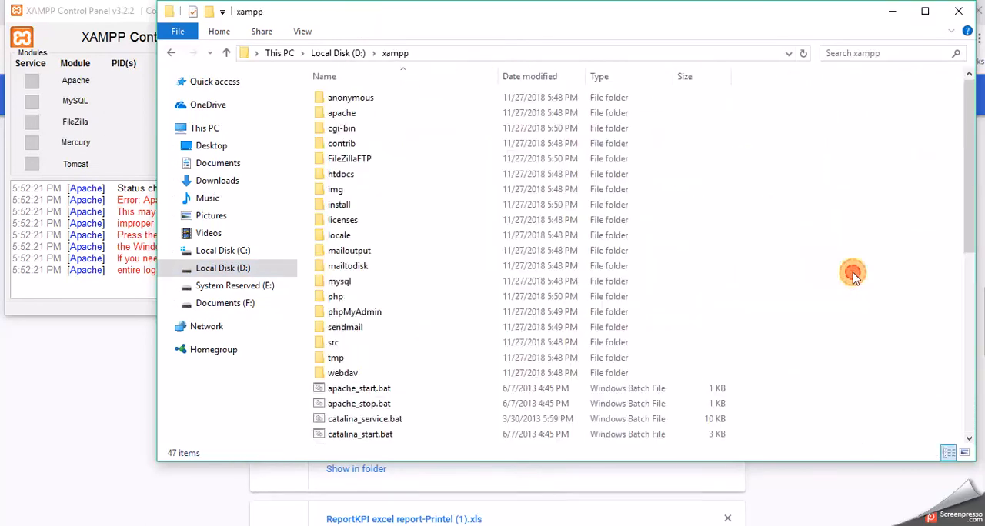
pyautogui.doubleClick(462, 121)
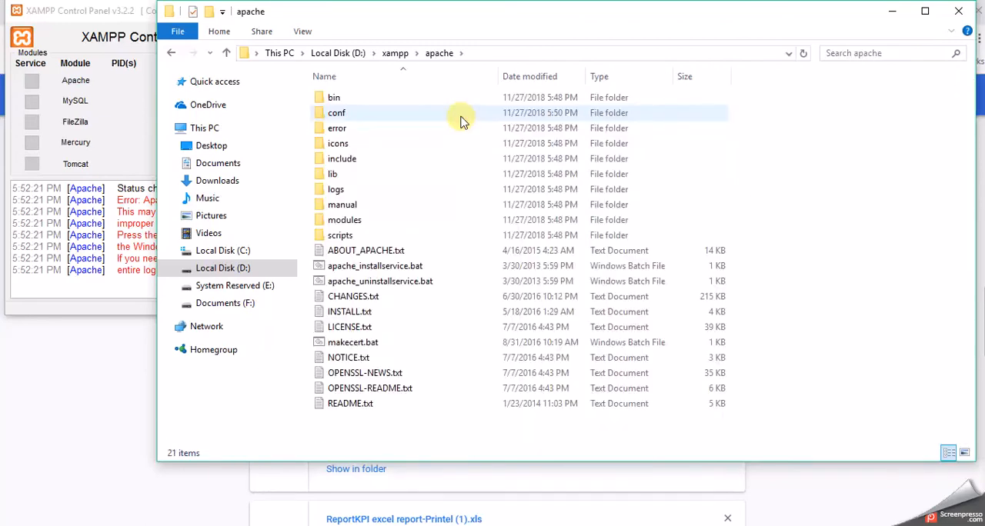
pyautogui.click(450, 119)
pyautogui.doubleClick(451, 120)
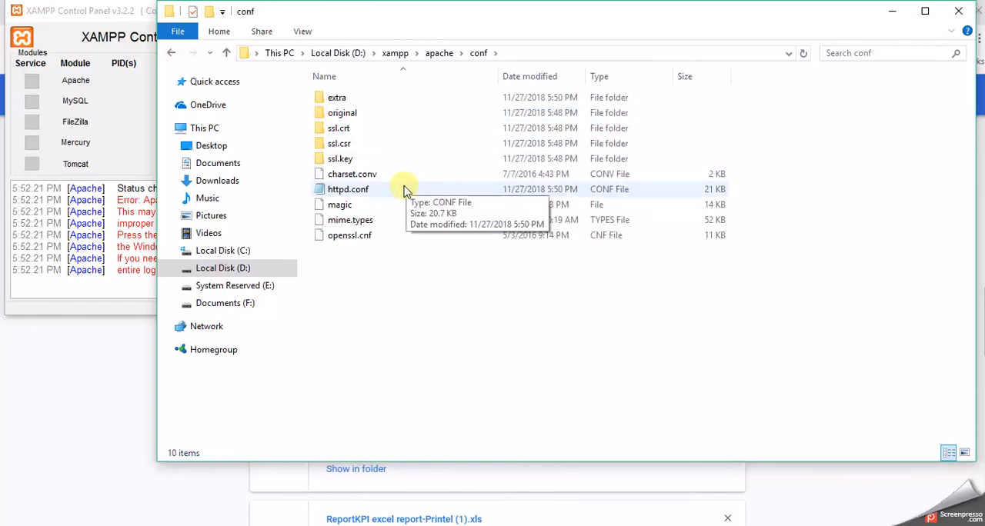
pyautogui.doubleClick(404, 189)
# Step: Find 80 in httpd.conf, set the uncommented Listen port to 8080, then save and close the file
pyautogui.click(463, 296)
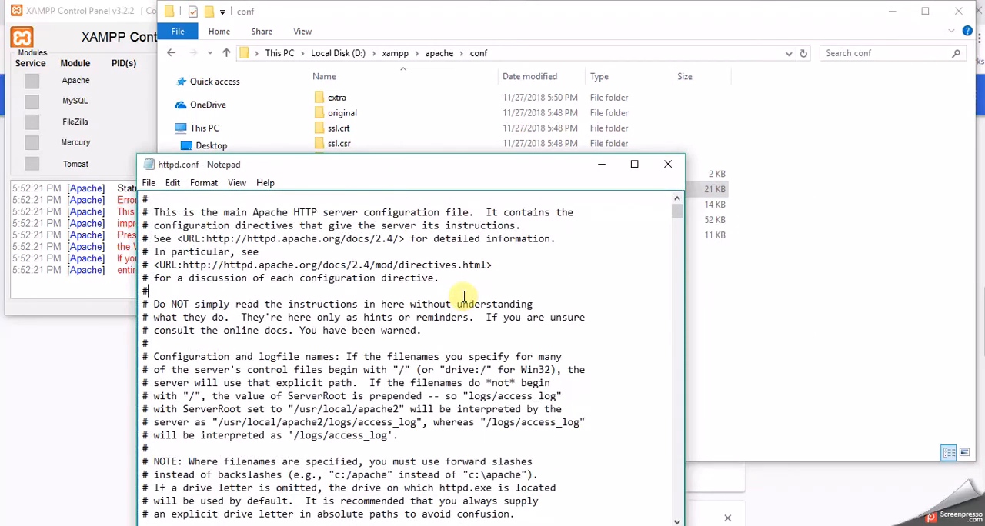
pyautogui.hotkey('ctrl', 'f')
pyautogui.write('80')
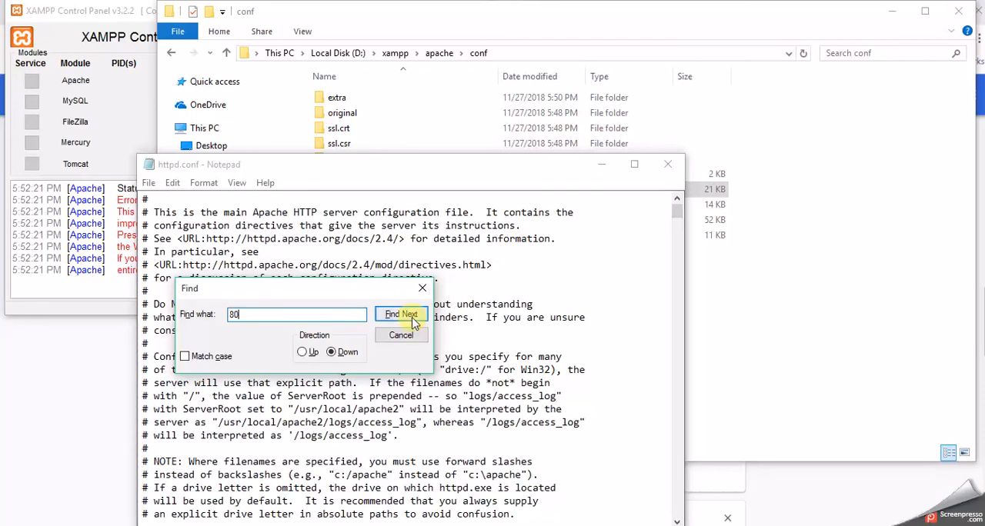
pyautogui.click(413, 324)
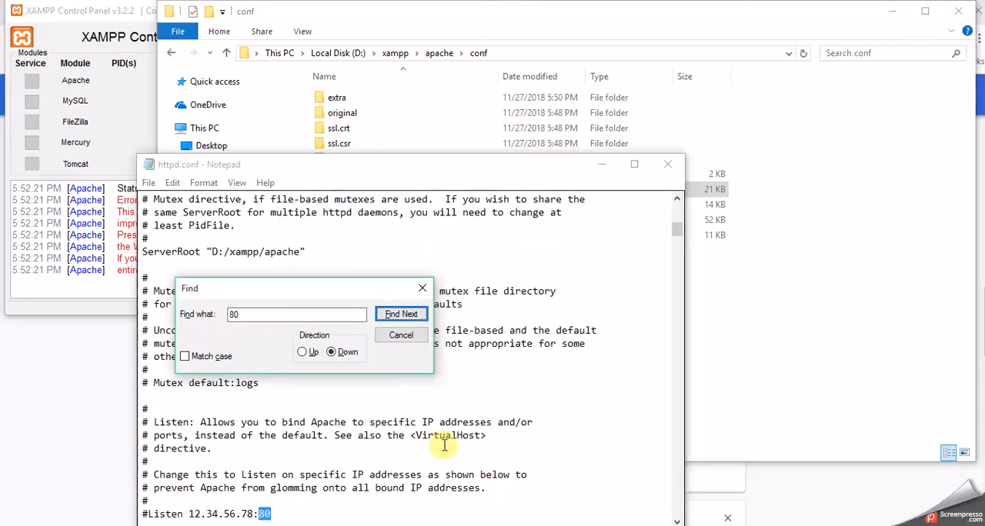
pyautogui.click(680, 247)
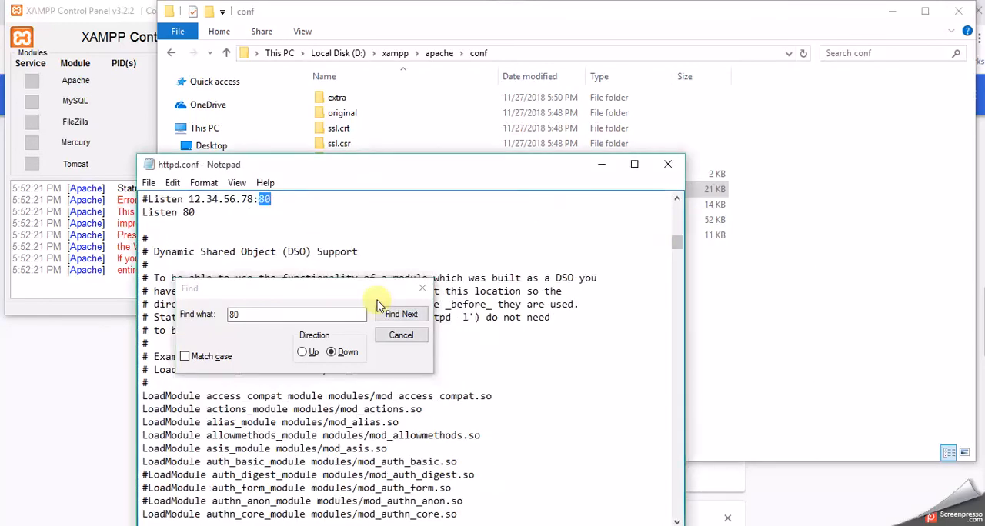
pyautogui.click(421, 290)
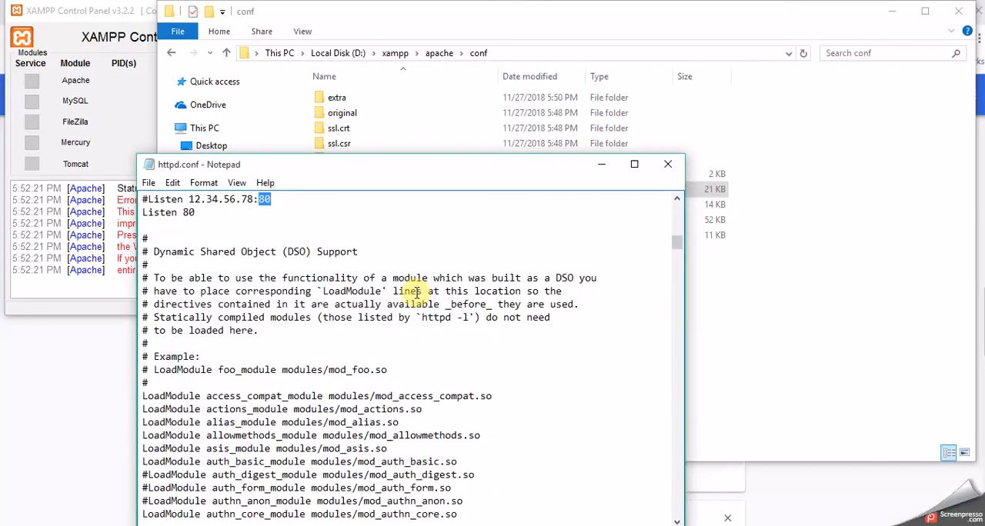
pyautogui.click(202, 213)
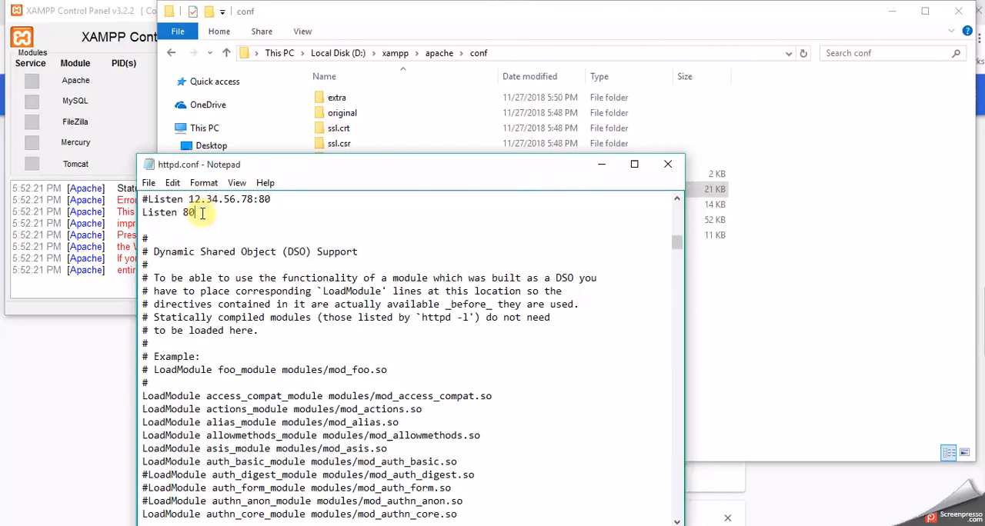
pyautogui.write('80')
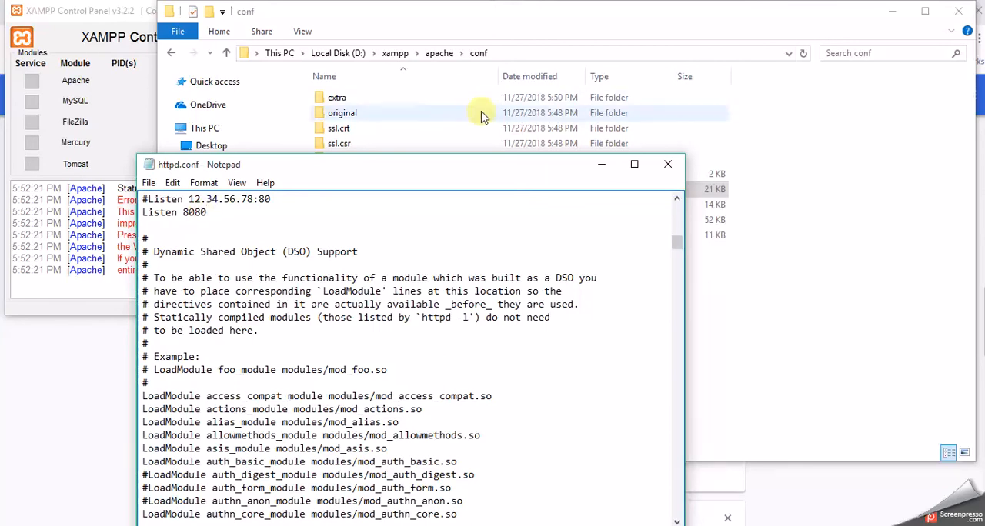
pyautogui.click(669, 165)
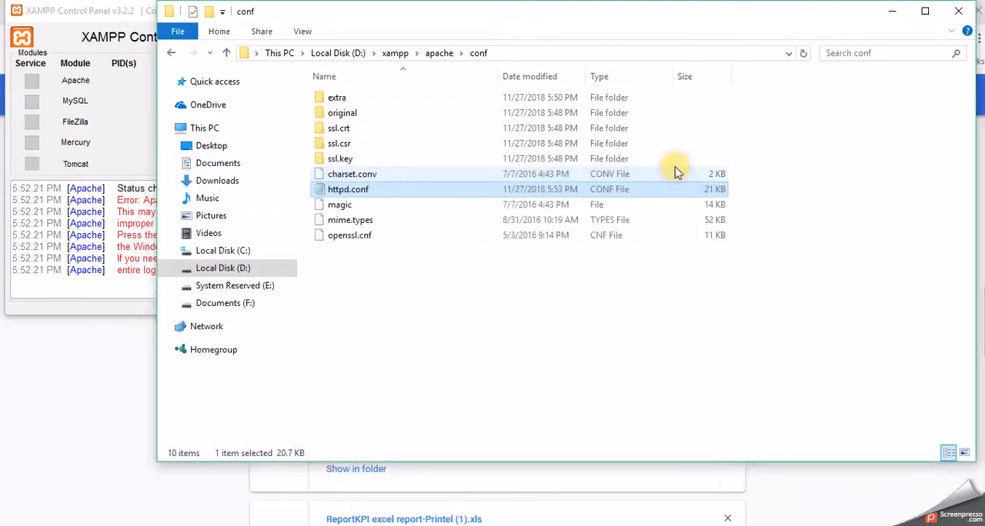
# Step: Open httpd-ssl.conf from the extra folder inside Apache's conf folder
pyautogui.doubleClick(341, 102)
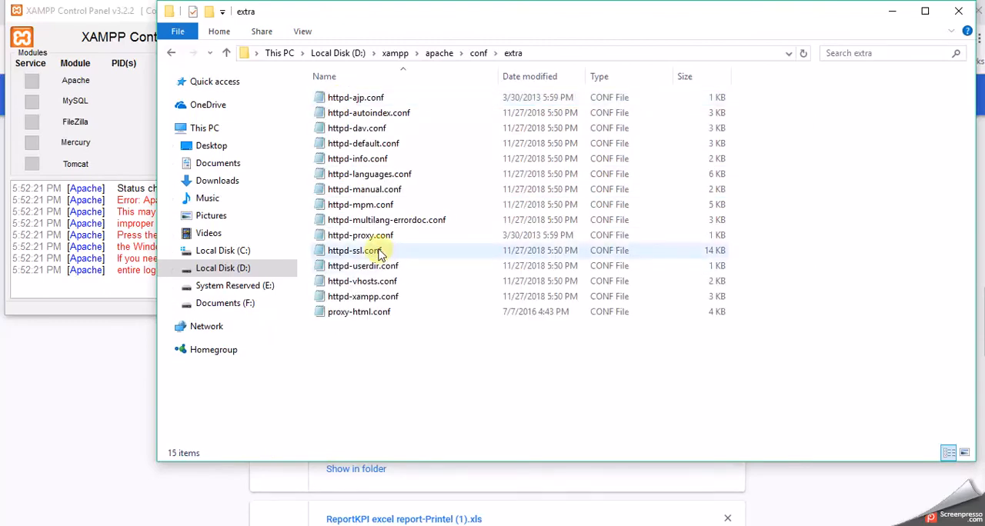
pyautogui.click(380, 254)
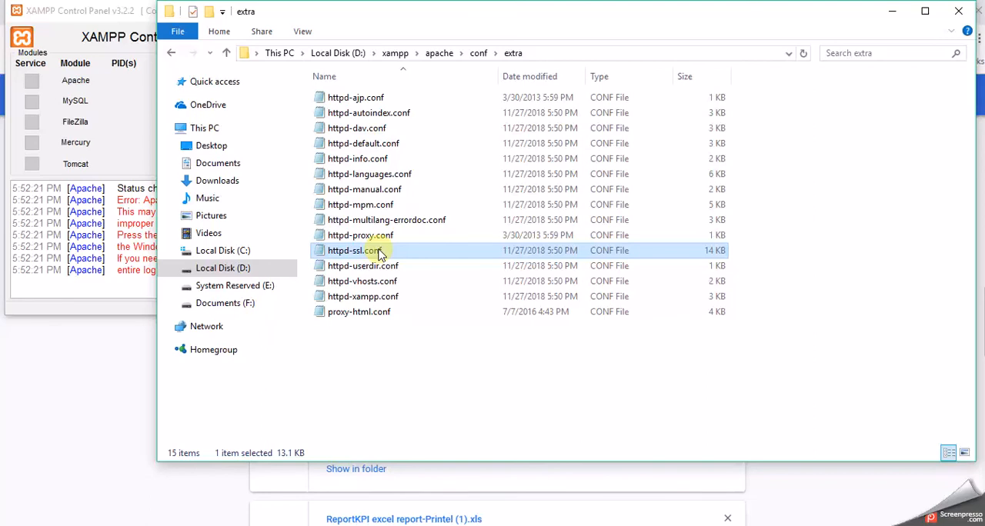
pyautogui.doubleClick(379, 254)
# Step: Search httpd-ssl.conf for 80 both downwards and upwards, and close the search
pyautogui.click(352, 365)
pyautogui.hotkey('ctrl', 'f')
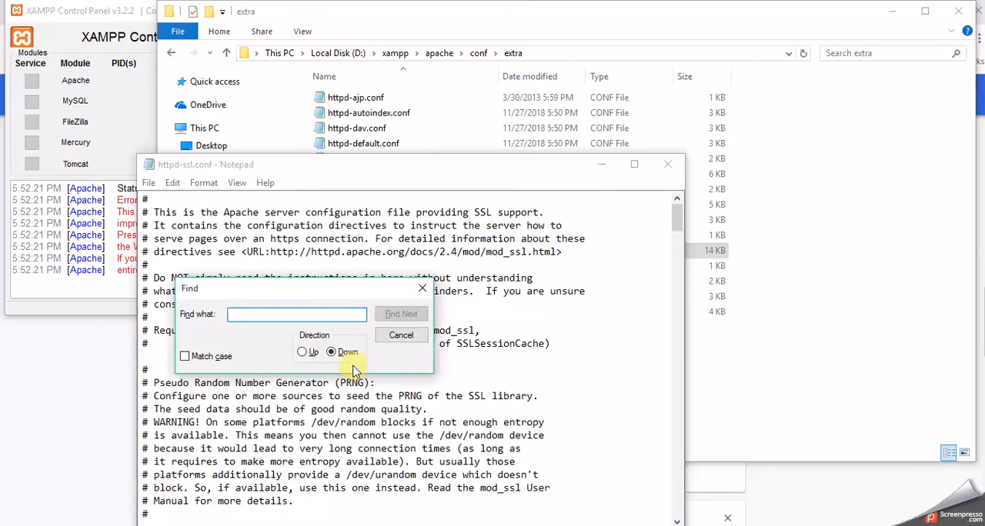
pyautogui.write('80')
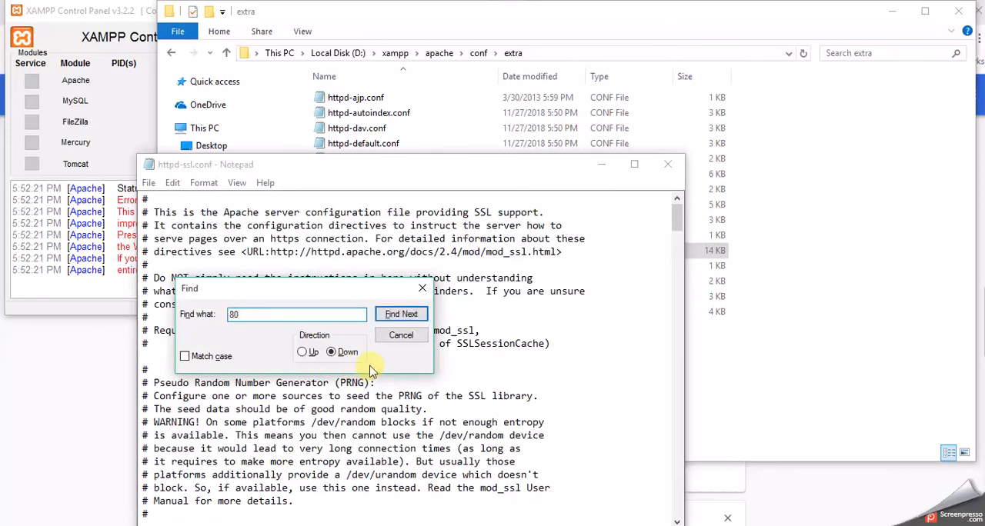
pyautogui.click(412, 316)
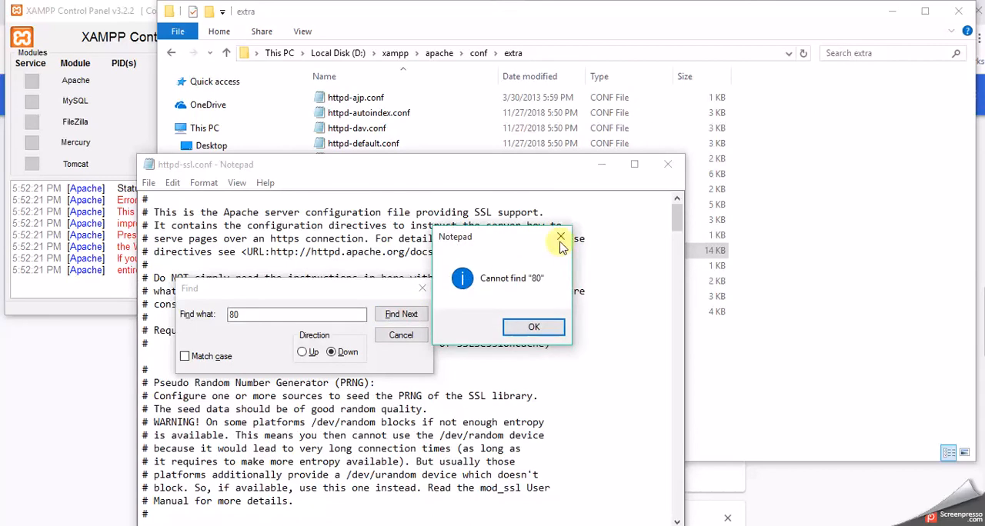
pyautogui.click(561, 237)
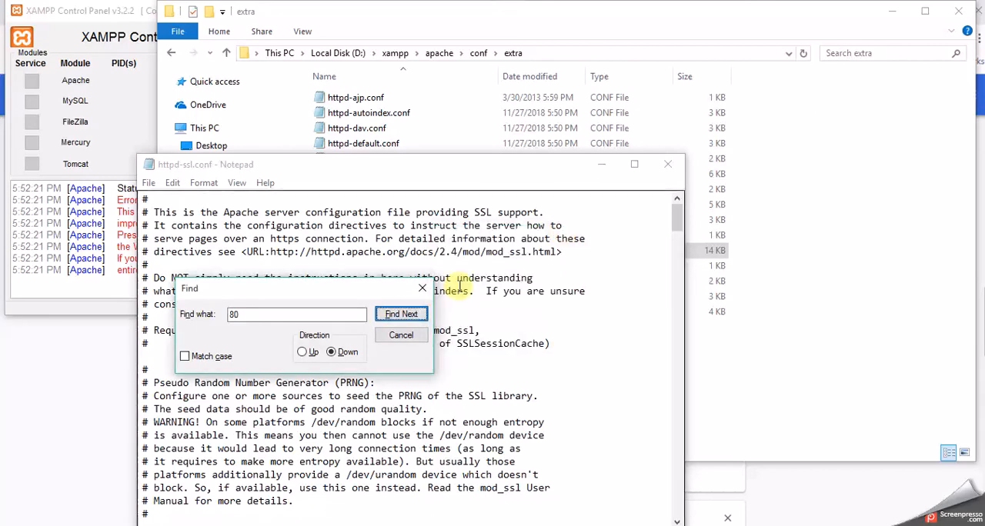
pyautogui.click(304, 354)
pyautogui.click(394, 314)
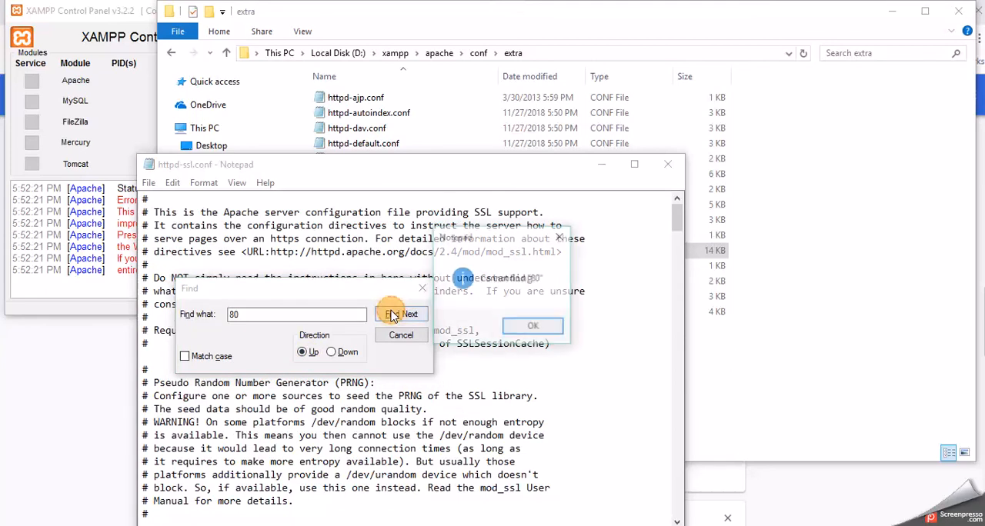
pyautogui.click(561, 237)
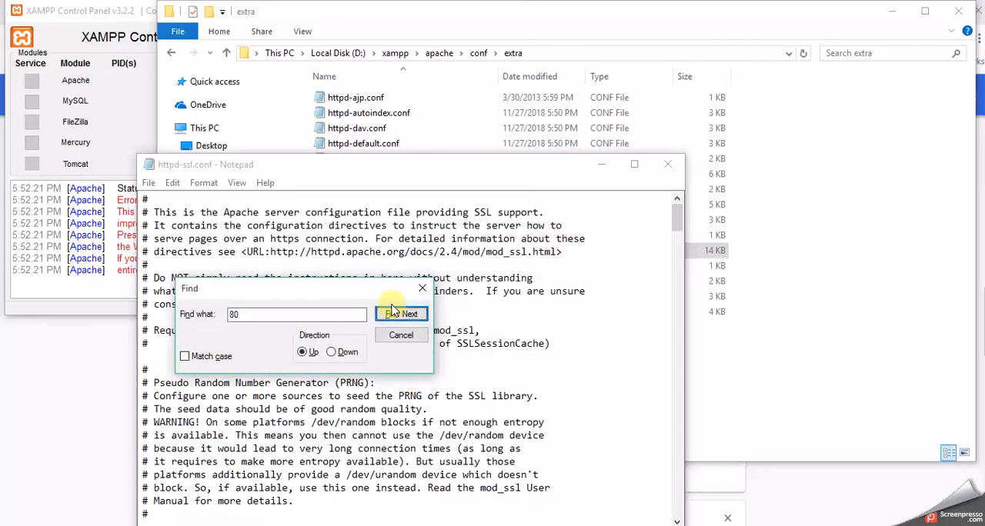
pyautogui.click(422, 291)
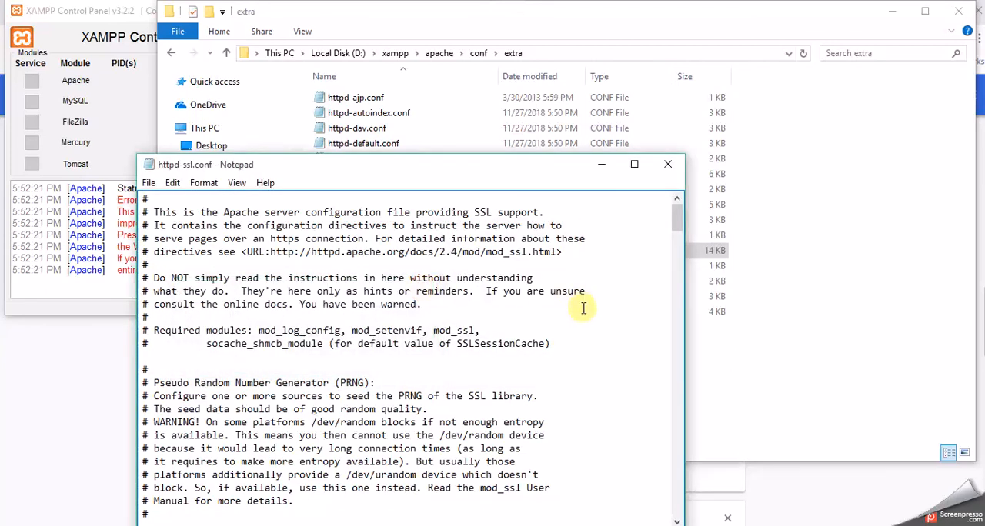
# Step: Set the Listen port in httpd-ssl.conf to 8081, then save and close the file
pyautogui.click(679, 368)
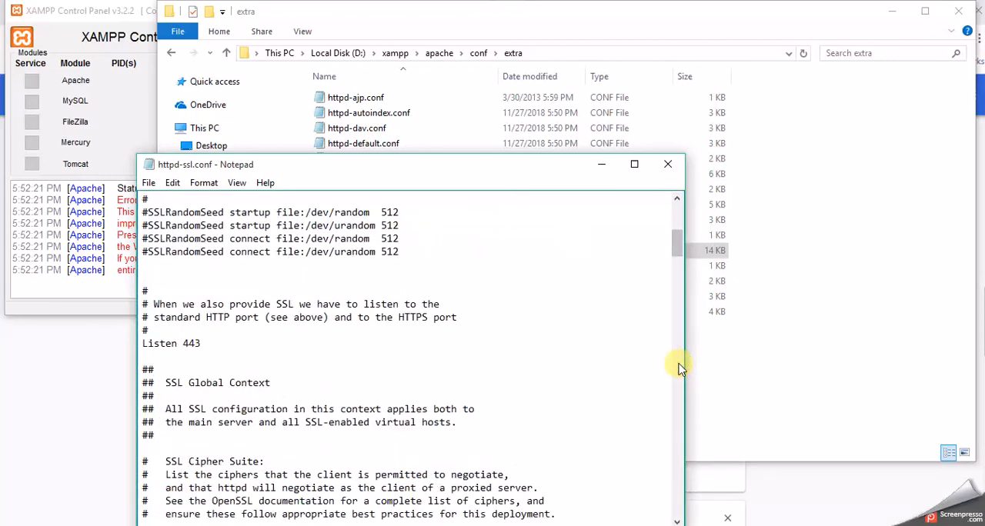
pyautogui.click(208, 343)
pyautogui.press('BackSpace')
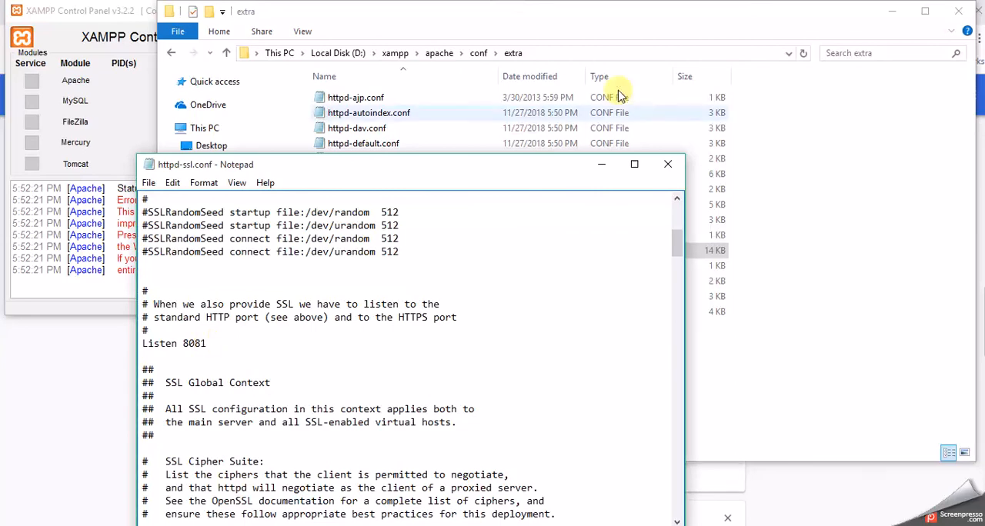
pyautogui.click(665, 166)
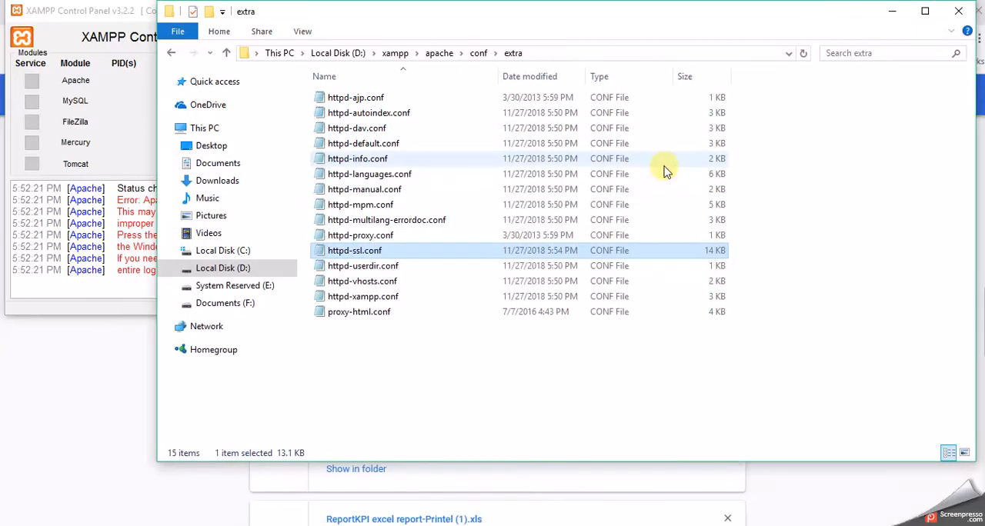
# Step: Switch to the XAMPP Control Panel and start the Apache and MySQL modules
pyautogui.click(288, 525)
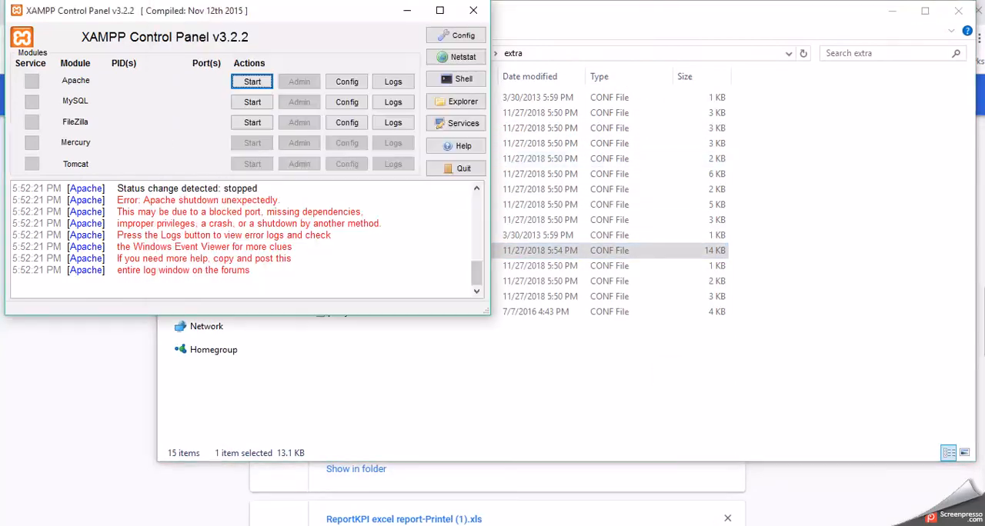
pyautogui.click(253, 81)
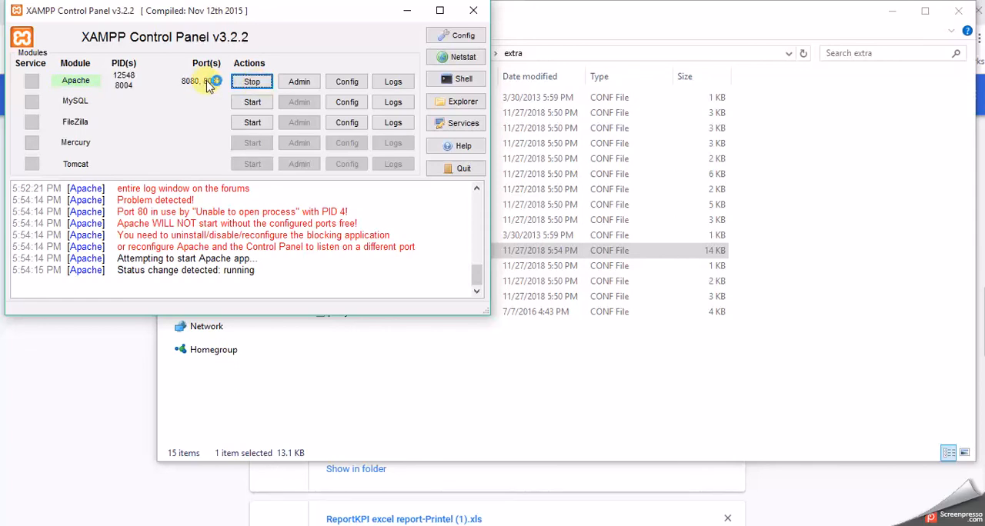
pyautogui.click(253, 102)
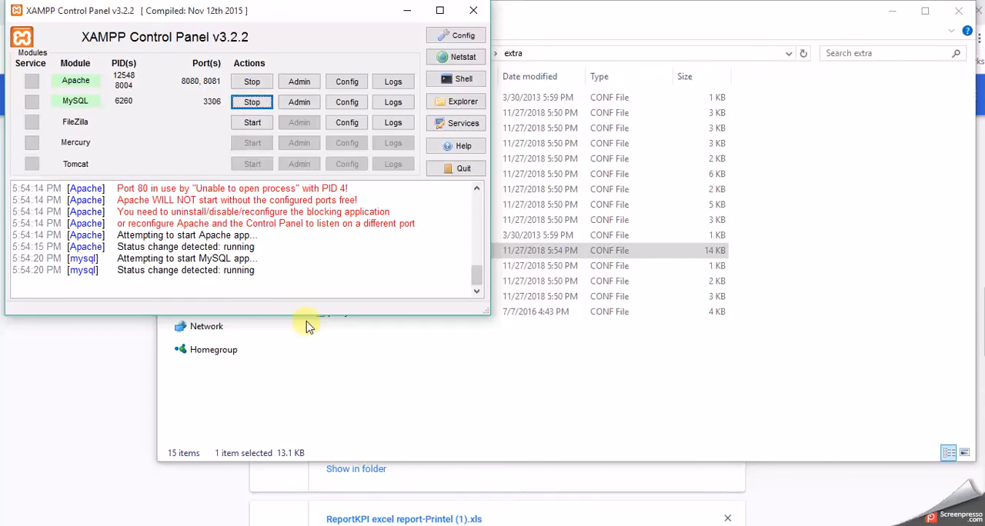
# Step: Switch to Chrome and load localhost:8080/ in a new tab to check the XAMPP server
pyautogui.click(120, 379)
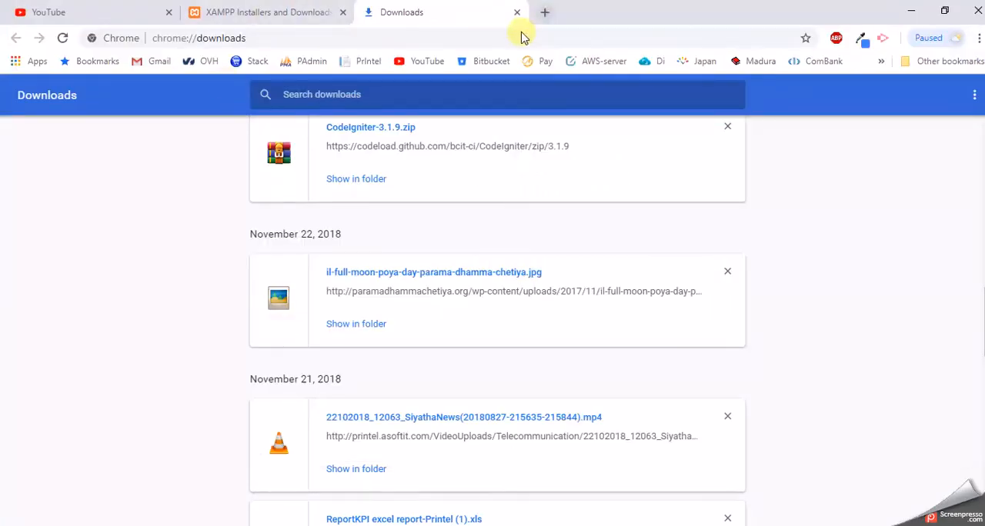
pyautogui.click(544, 14)
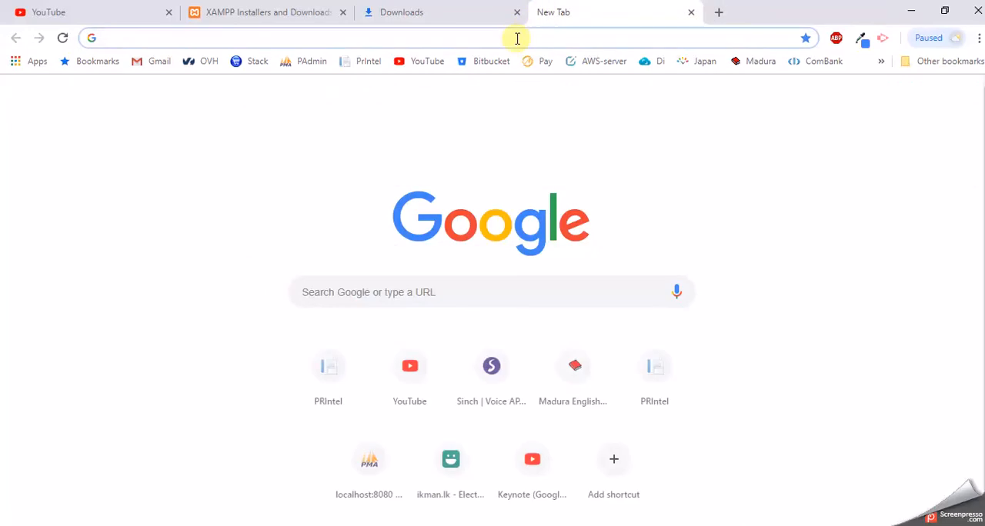
pyautogui.write('lo')
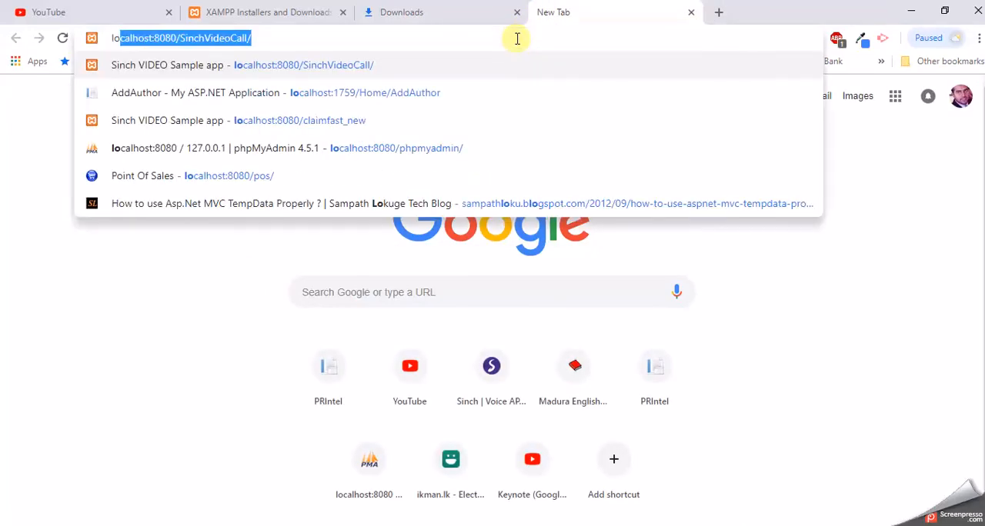
pyautogui.press('Right')
pyautogui.press('BackSpace')
pyautogui.press('BackSpace')
pyautogui.press('BackSpace')
pyautogui.press('BackSpace')
pyautogui.press('BackSpace')
pyautogui.press('BackSpace')
pyautogui.press('BackSpace')
pyautogui.press('BackSpace')
pyautogui.press('BackSpace')
pyautogui.press('BackSpace')
pyautogui.press('BackSpace')
pyautogui.press('BackSpace')
pyautogui.press('BackSpace')
pyautogui.press('BackSpace')
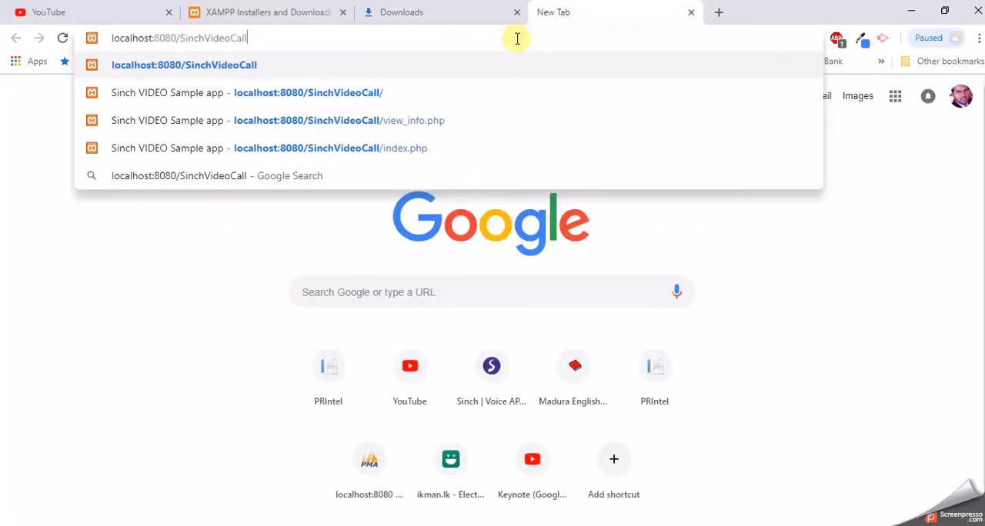
pyautogui.press('BackSpace')
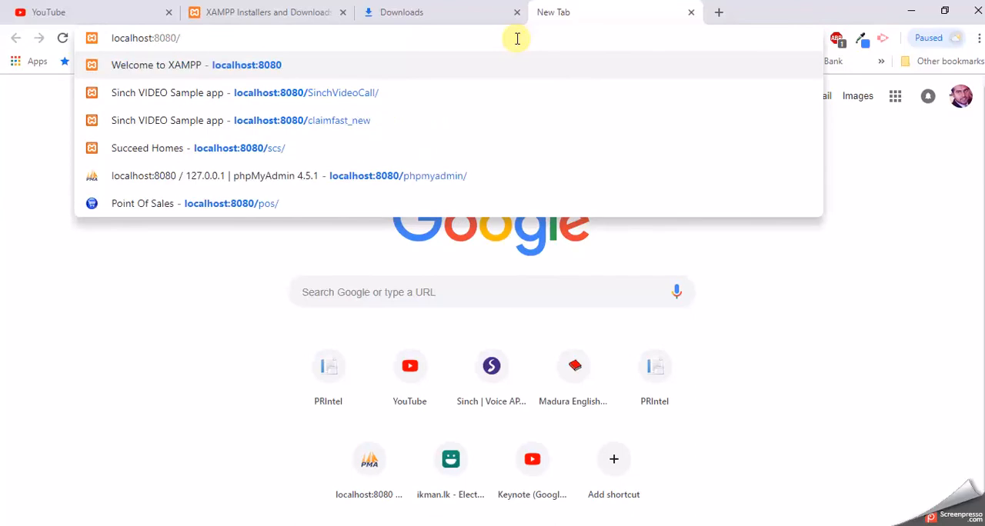
pyautogui.press('Return')
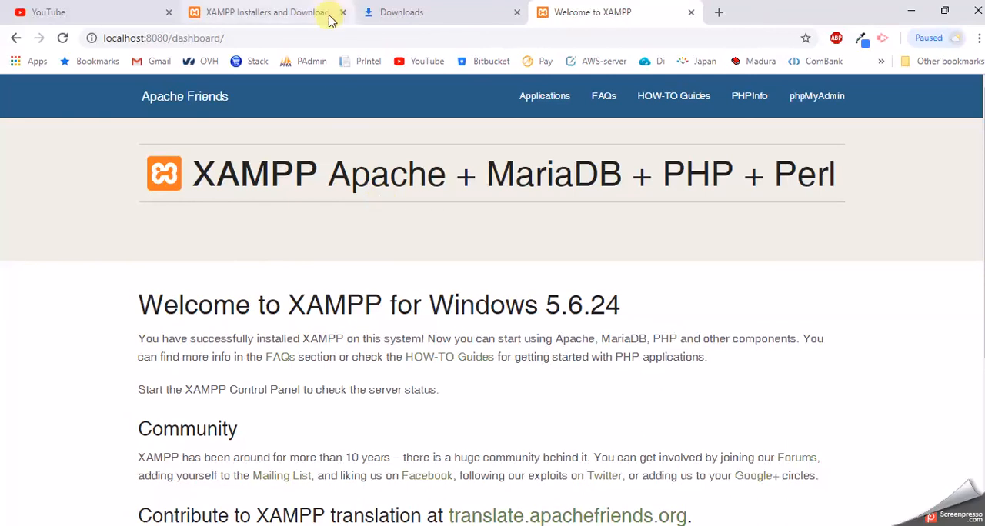
# Step: Change the address in the same tab to localhost:8080/phpmyadmin/ and load it
pyautogui.click(227, 37)
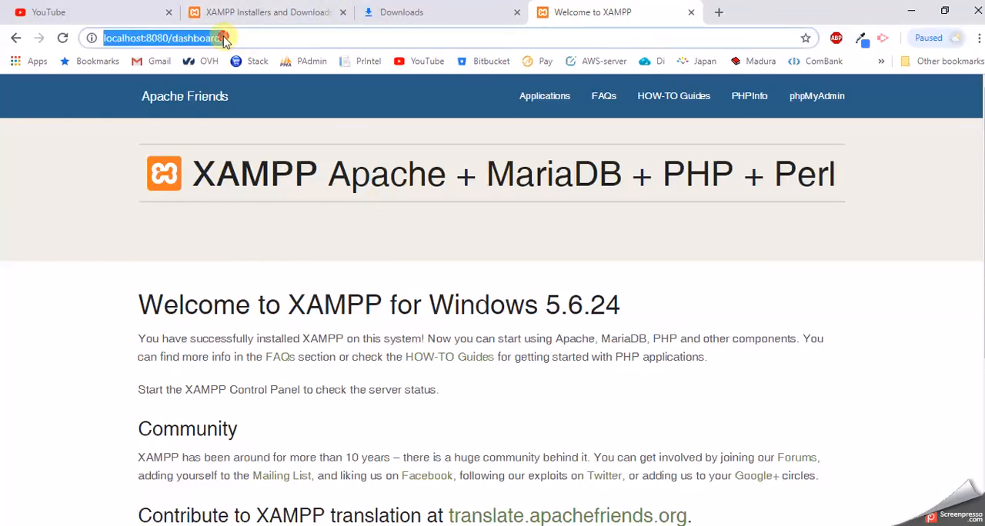
pyautogui.click(224, 37)
pyautogui.press('BackSpace')
pyautogui.press('BackSpace')
pyautogui.press('BackSpace')
pyautogui.press('BackSpace')
pyautogui.press('BackSpace')
pyautogui.press('BackSpace')
pyautogui.press('BackSpace')
pyautogui.press('BackSpace')
pyautogui.press('BackSpace')
pyautogui.press('BackSpace')
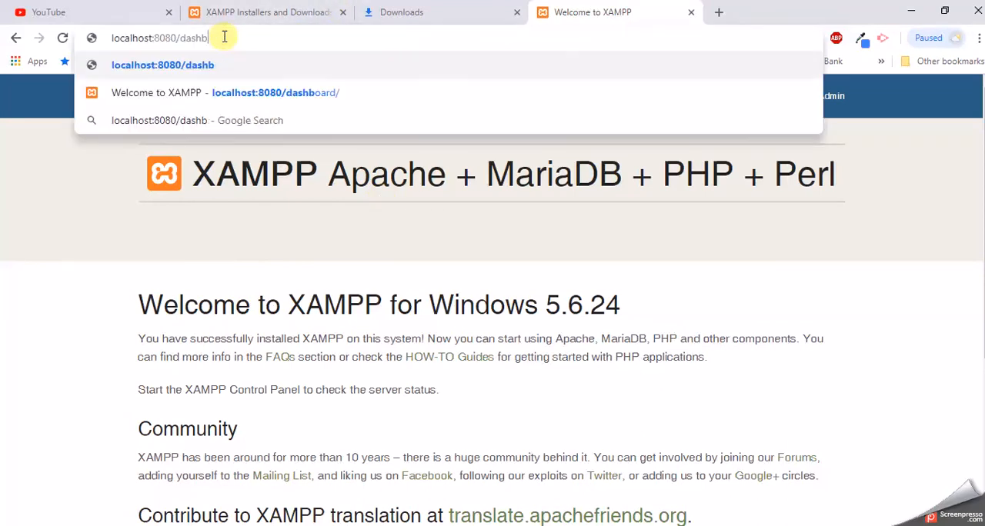
pyautogui.write('php')
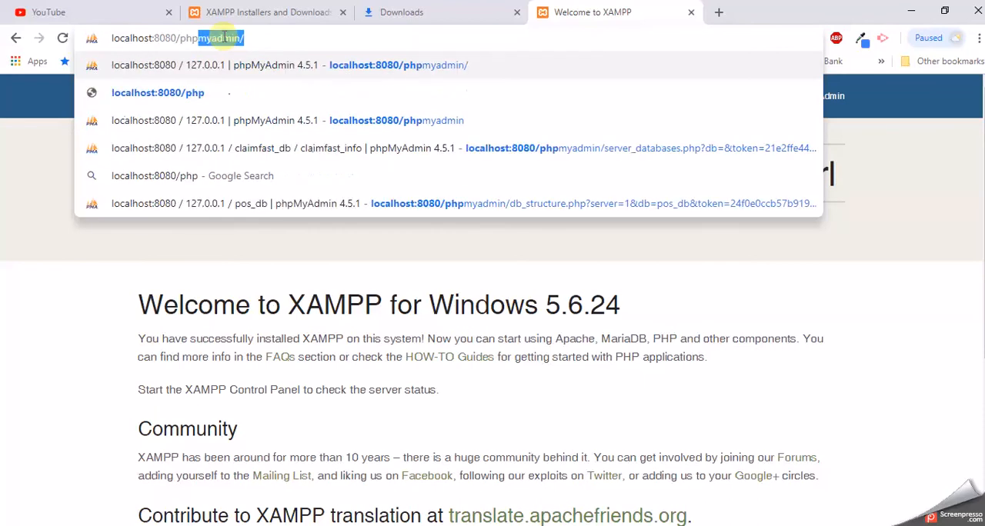
pyautogui.press('Return')
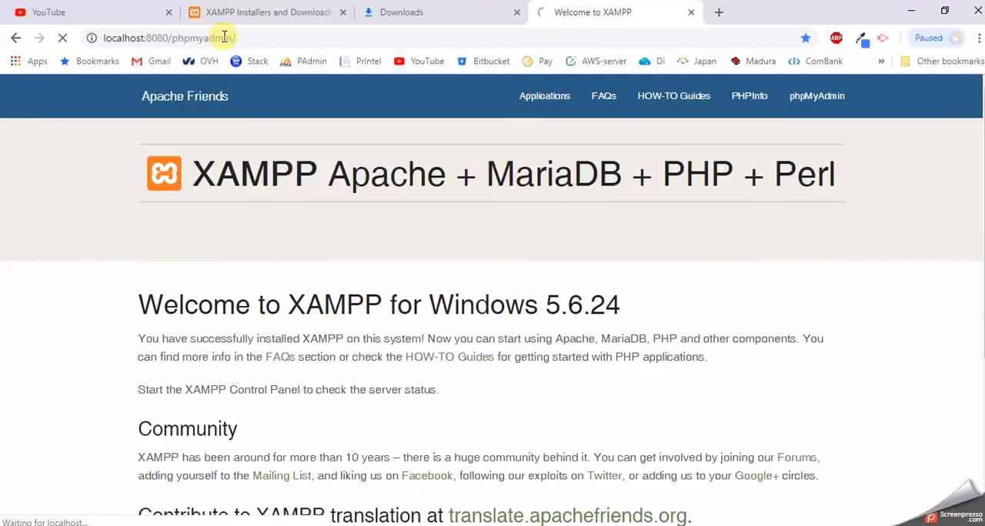